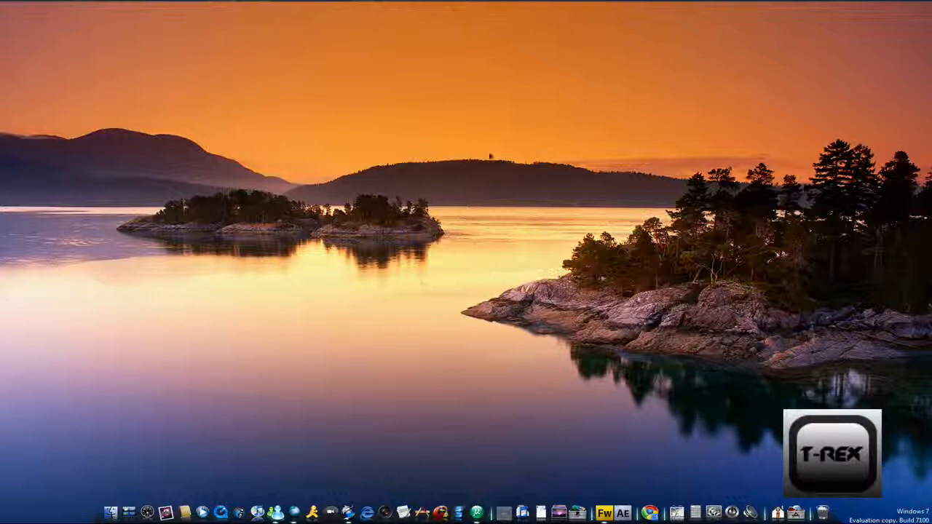
Switch to Fireworks and create a new 100 x 100 pixel document at 72 pixels/inch with a transparent canvas.
click(401, 7)
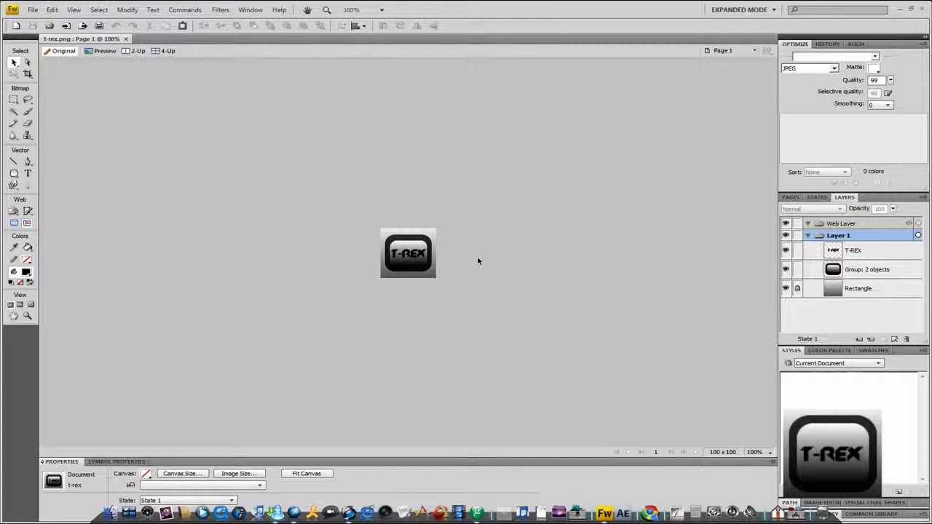
click(33, 10)
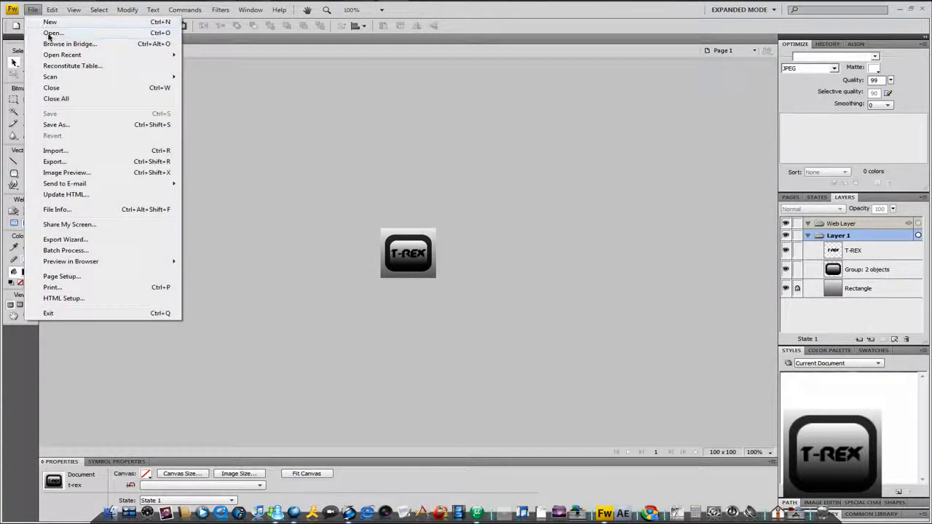
click(84, 22)
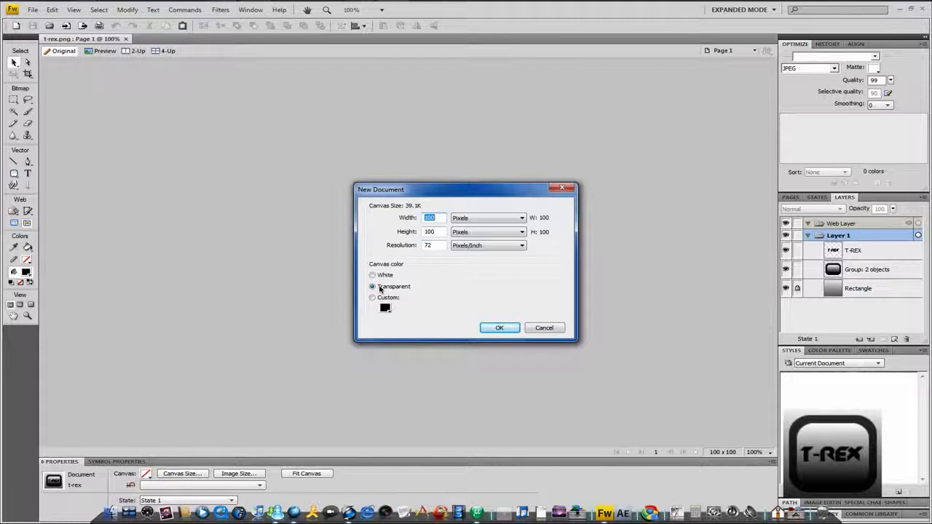
click(498, 328)
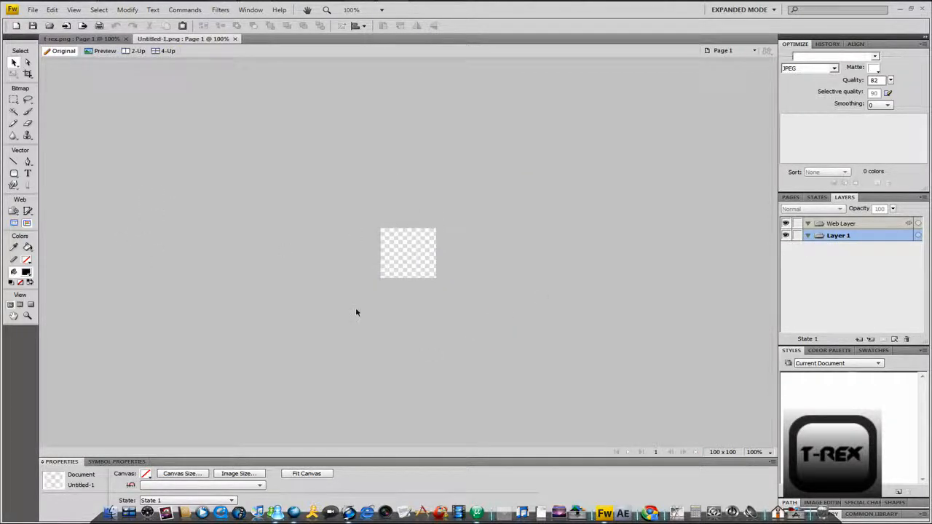
Draw a rectangle of about 117 x 123 pixels that covers the whole canvas and slightly overlaps its edges.
click(766, 452)
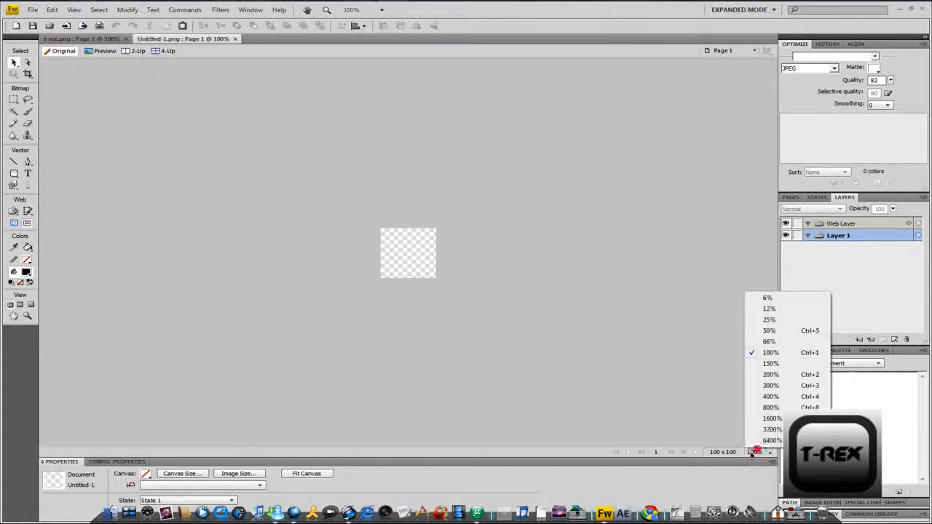
click(770, 375)
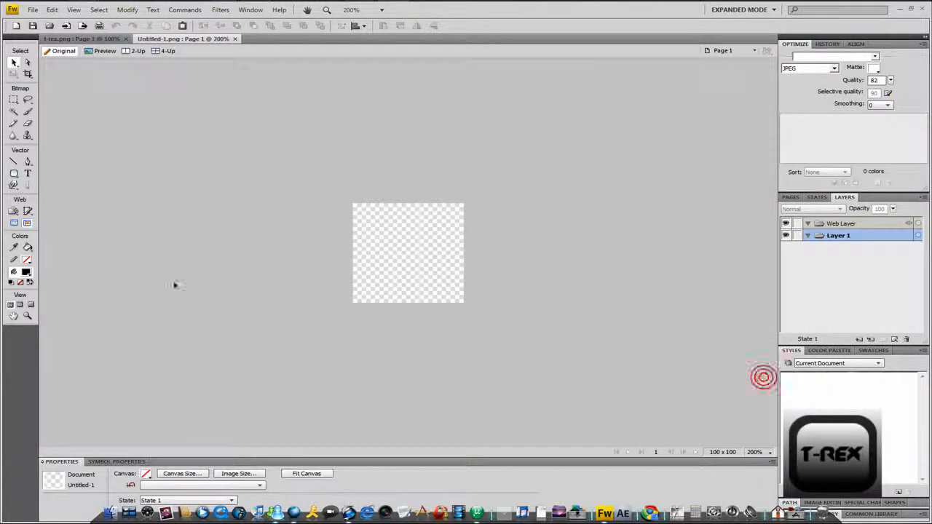
click(17, 180)
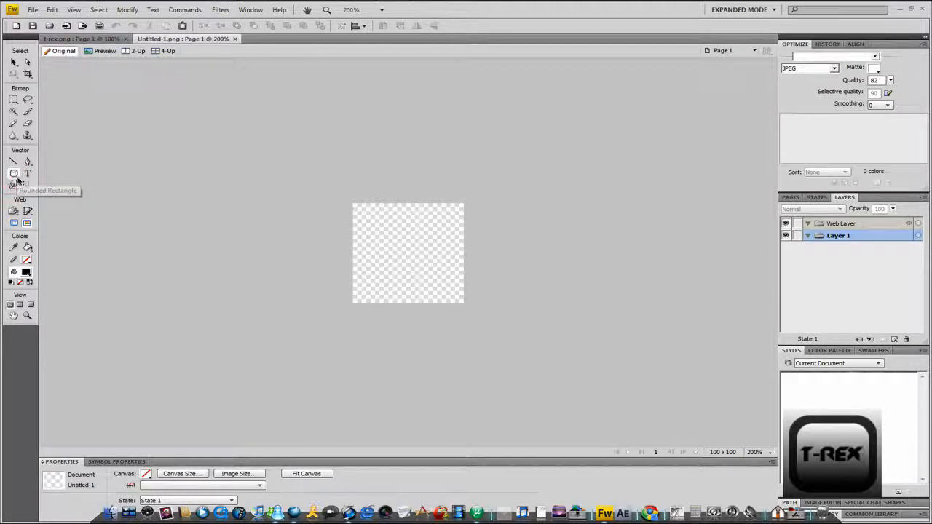
click(17, 179)
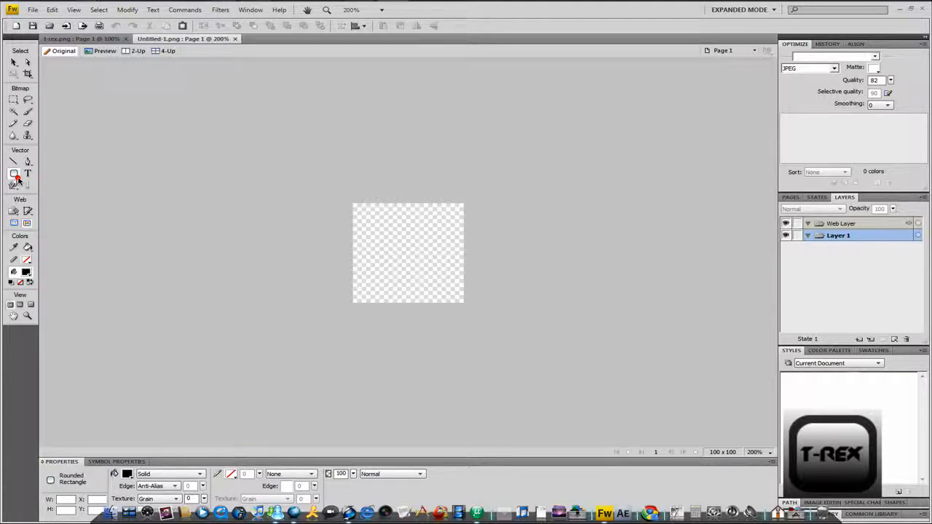
click(17, 180)
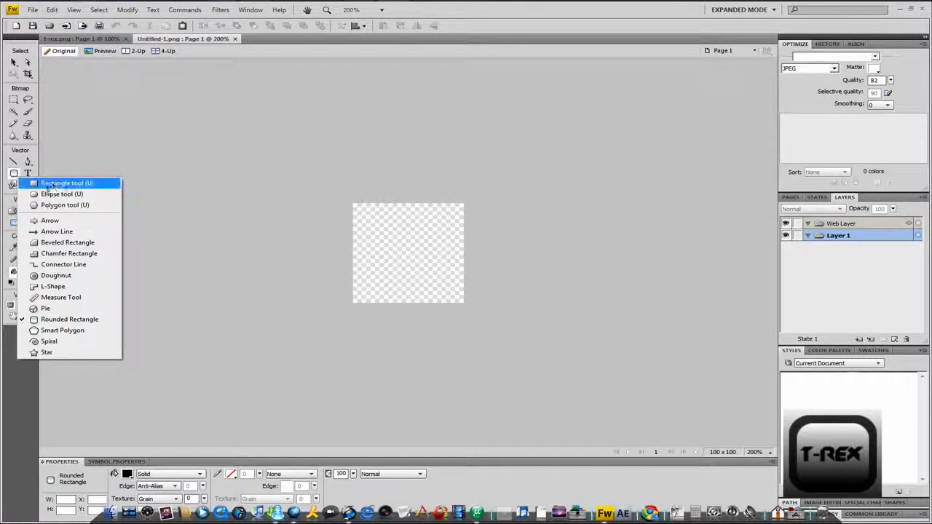
click(55, 184)
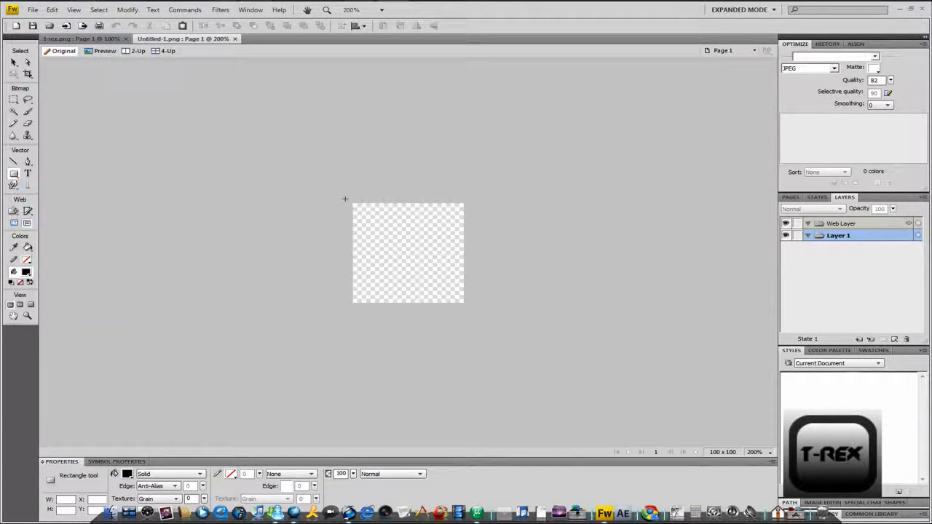
drag(345, 197, 474, 320)
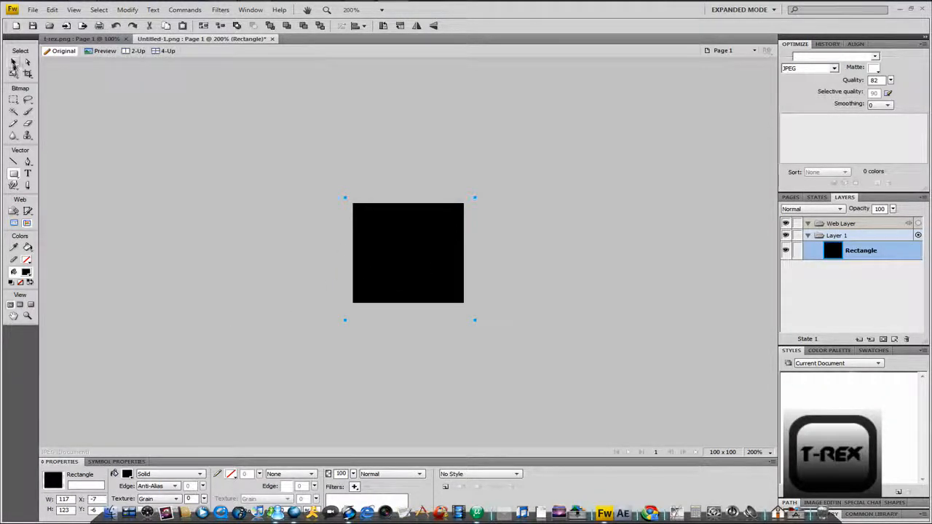
Give the background rectangle a linear gradient fill running from white at the top to black at the bottom.
drag(13, 64, 57, 73)
click(202, 476)
mouse_move(188, 437)
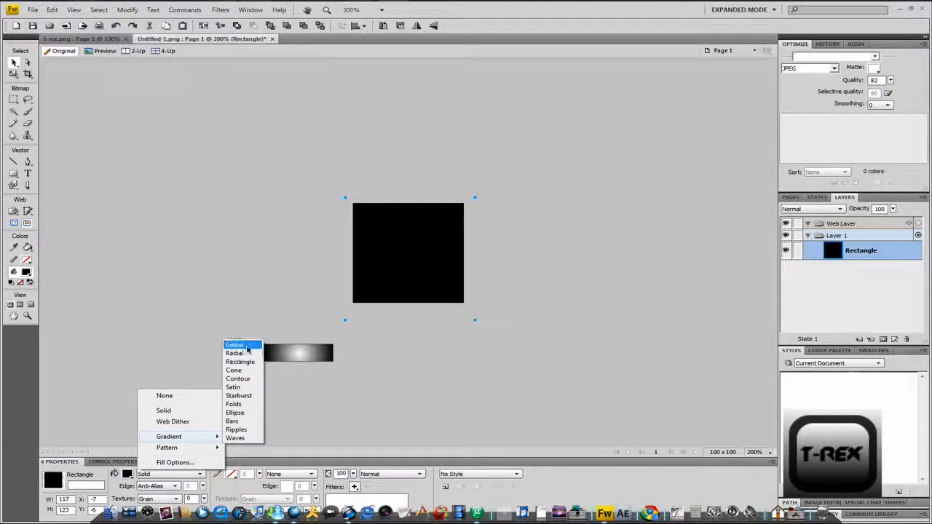
click(247, 349)
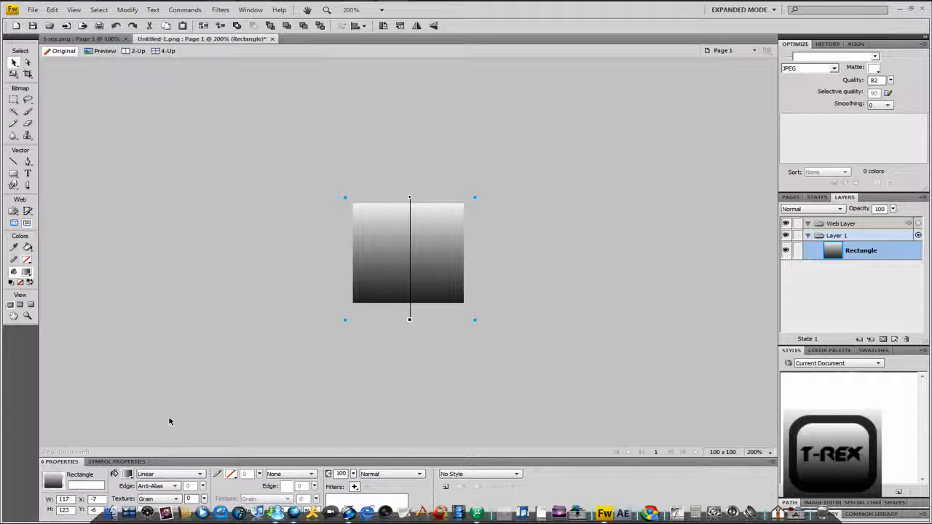
click(128, 474)
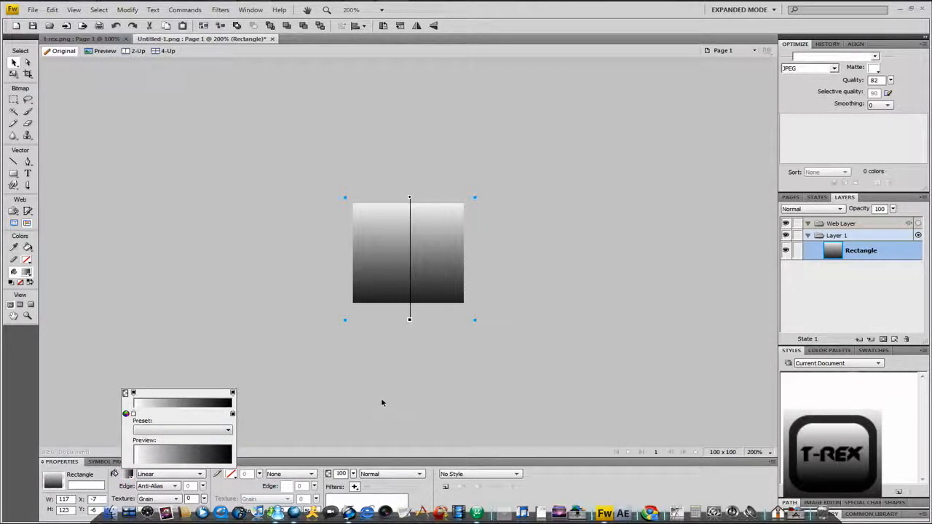
click(352, 397)
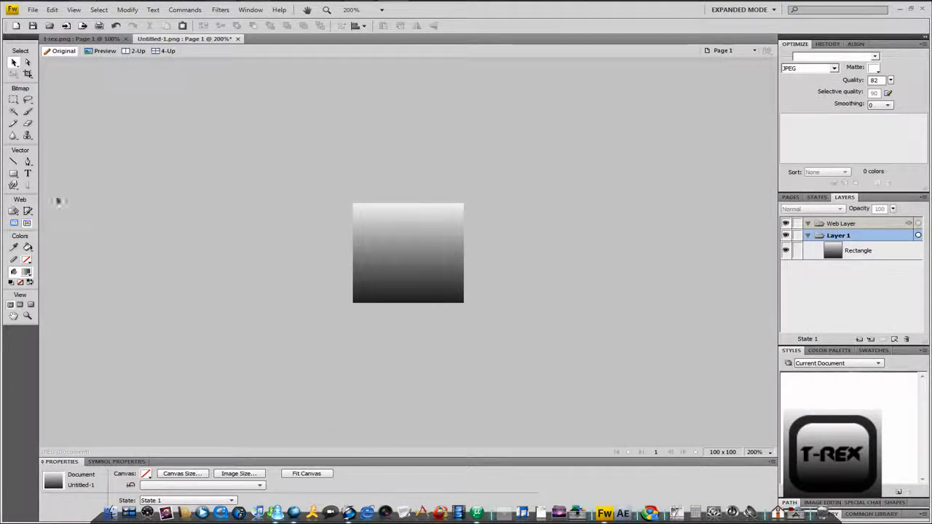
Draw a rounded rectangle of about 89 x 87 pixels just inside the canvas edges.
click(17, 177)
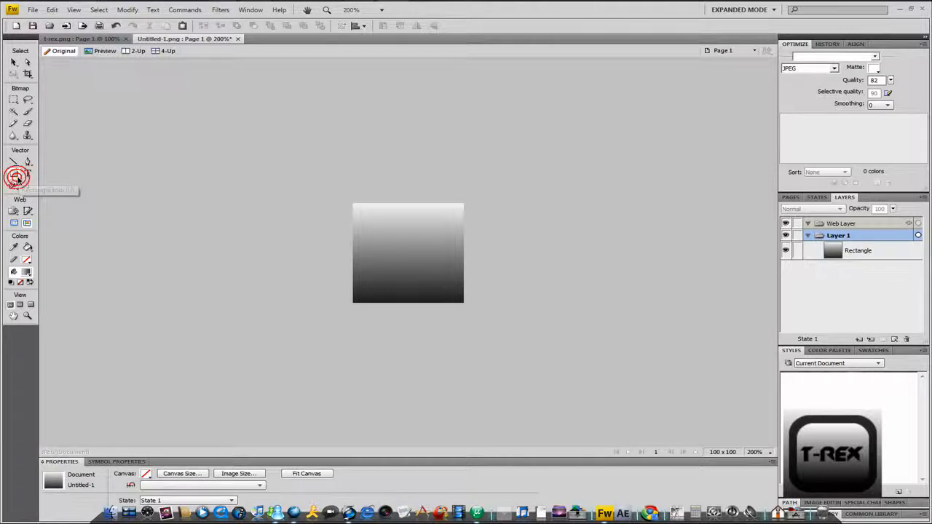
click(18, 178)
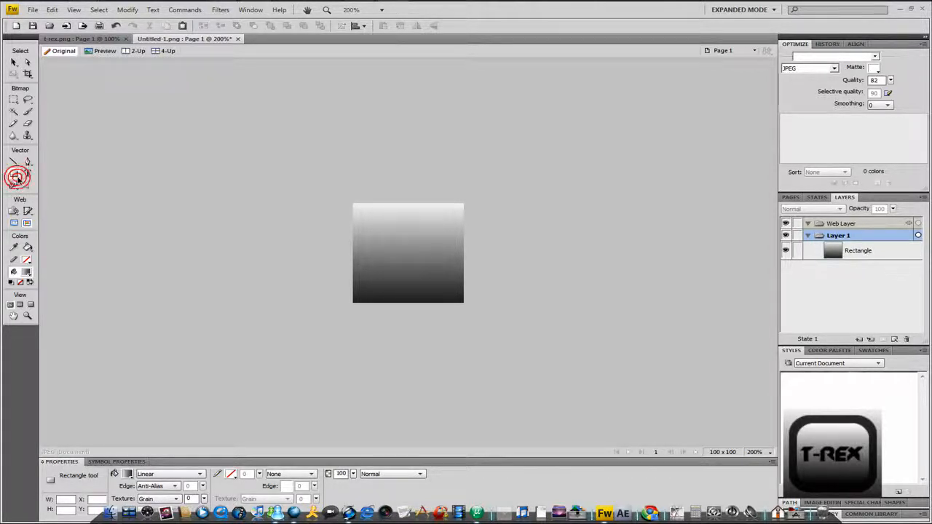
click(17, 178)
click(17, 177)
click(18, 178)
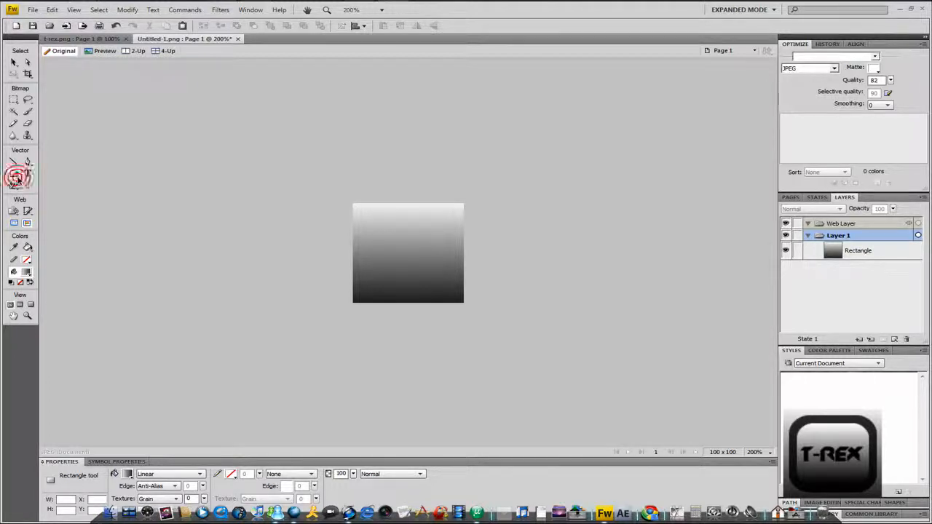
click(18, 178)
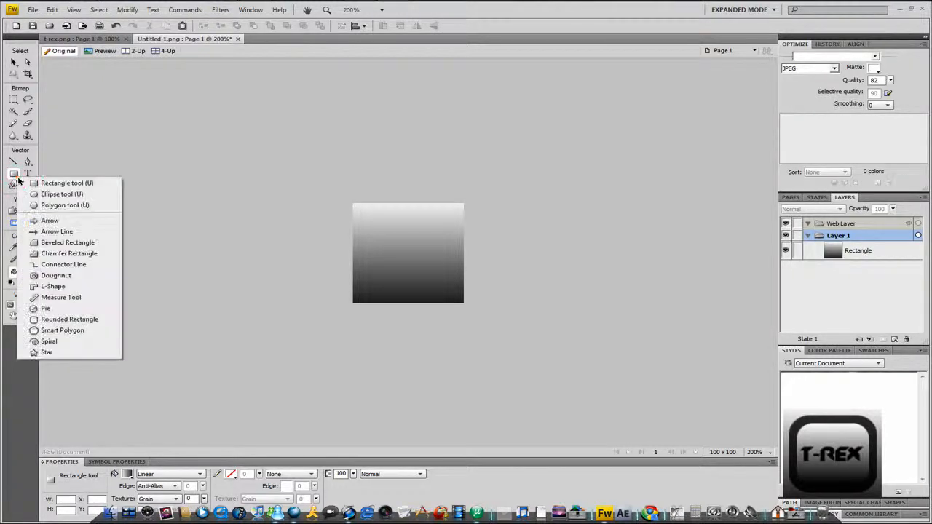
click(67, 321)
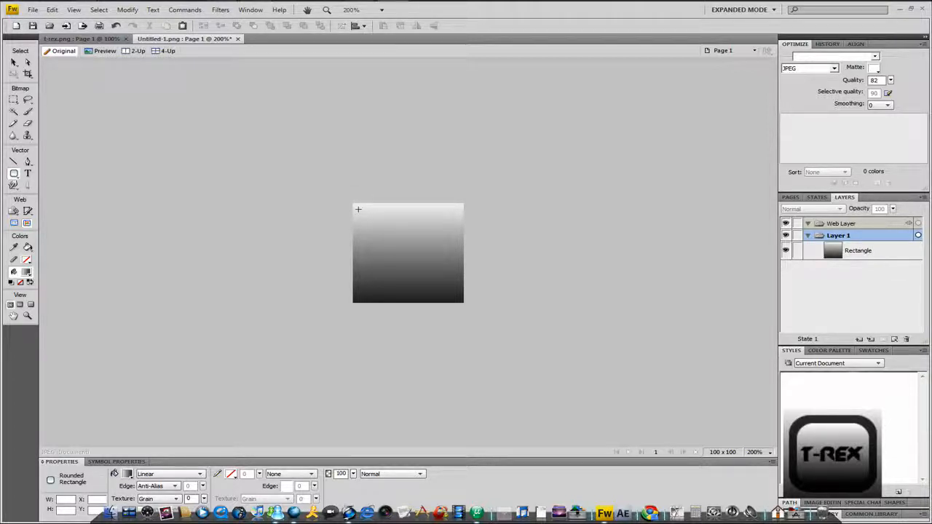
drag(357, 209, 458, 295)
key(v)
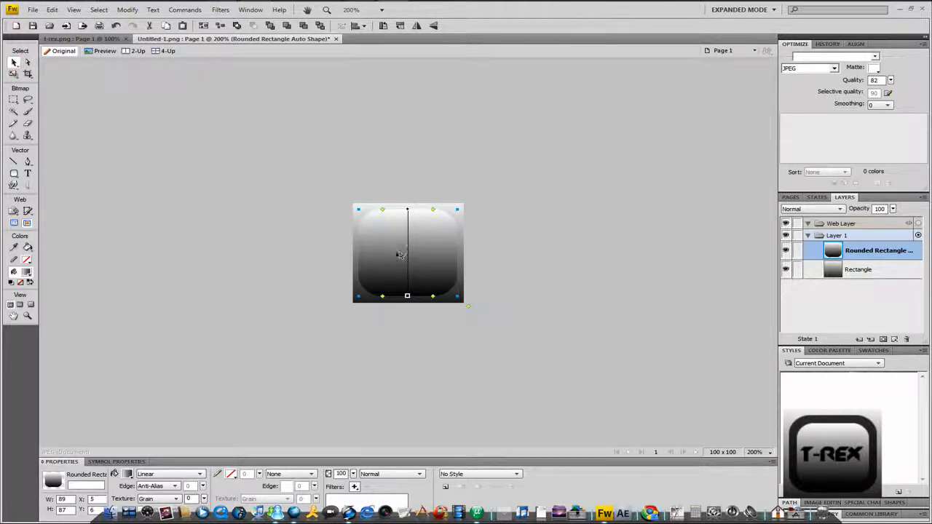
Centre the rounded rectangle on the canvas and lock the background rectangle.
drag(396, 251, 396, 250)
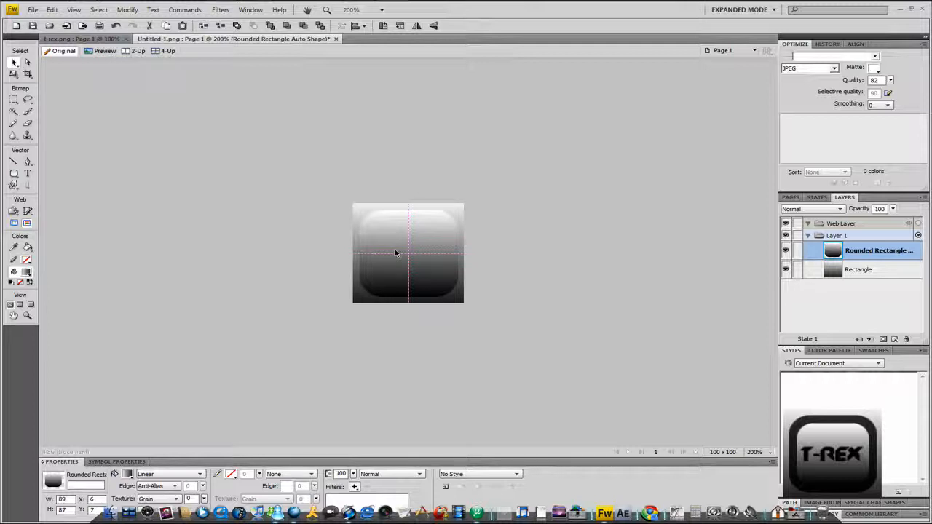
drag(395, 253, 397, 252)
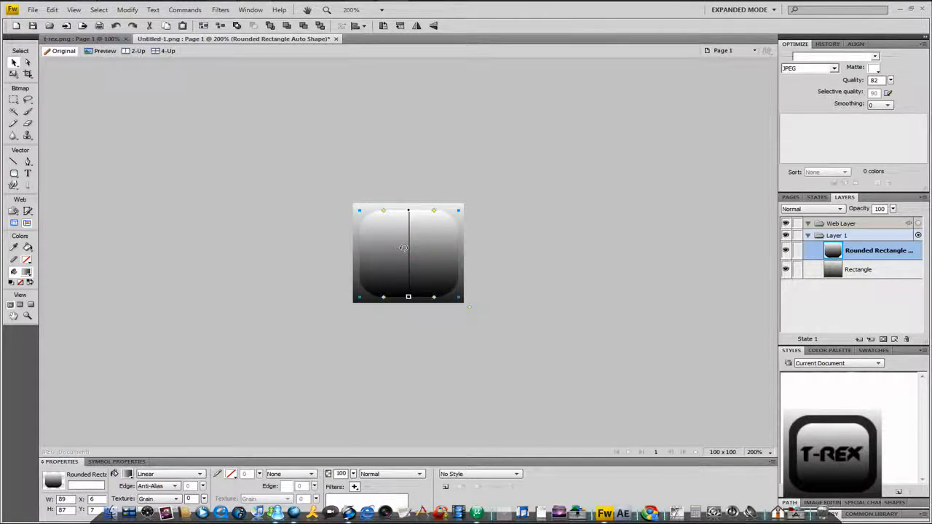
click(583, 287)
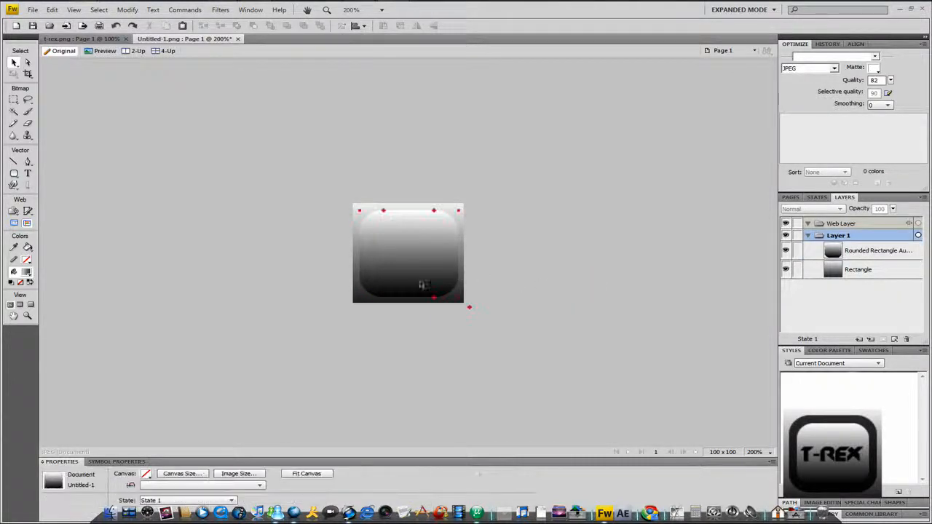
click(798, 270)
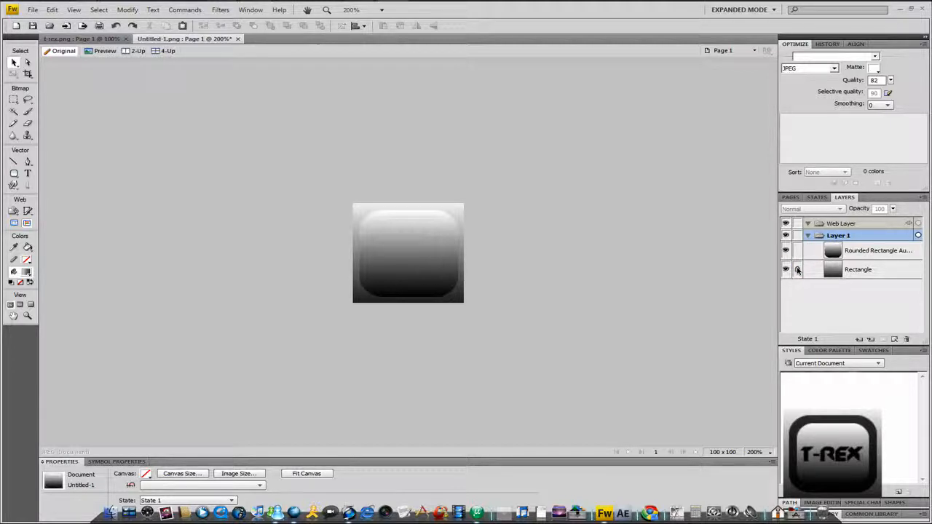
Change the rounded rectangle's gradient start colour to dark grey so the fill runs from dark grey to black.
click(416, 261)
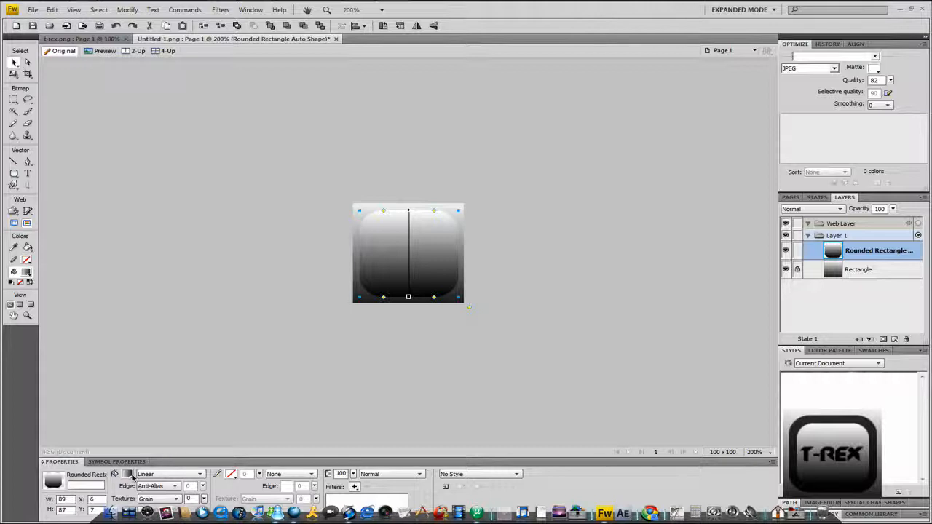
click(130, 474)
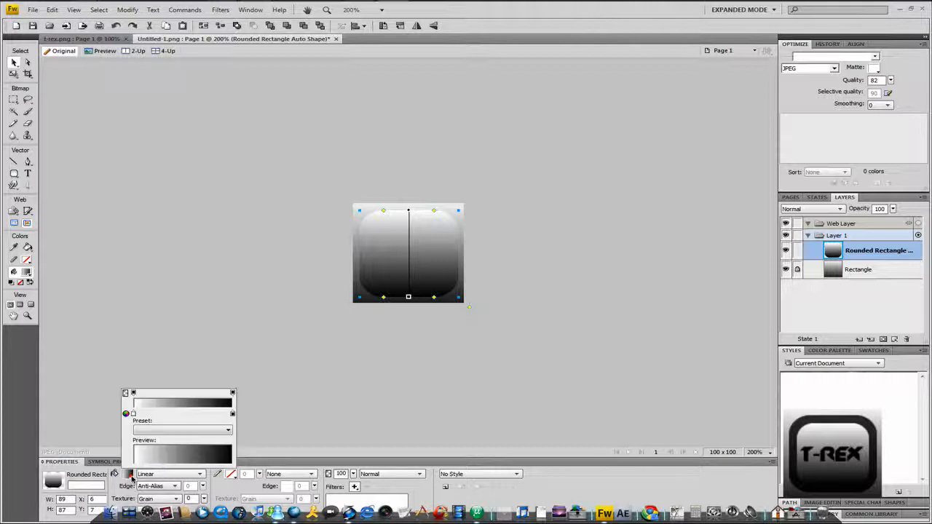
click(133, 414)
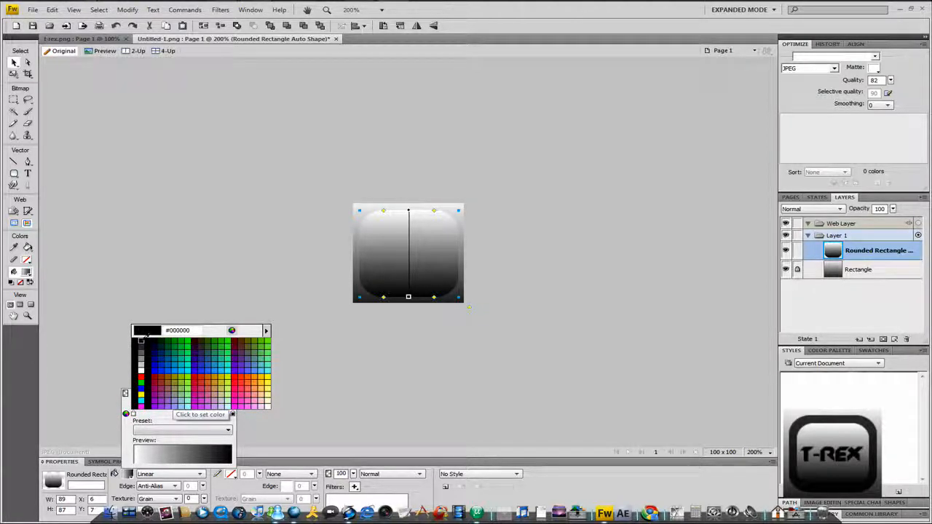
click(142, 340)
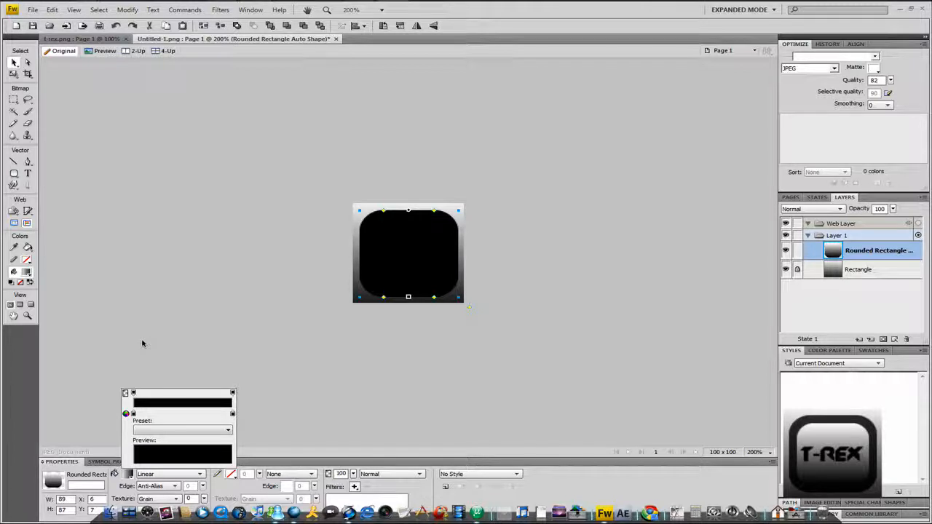
click(133, 413)
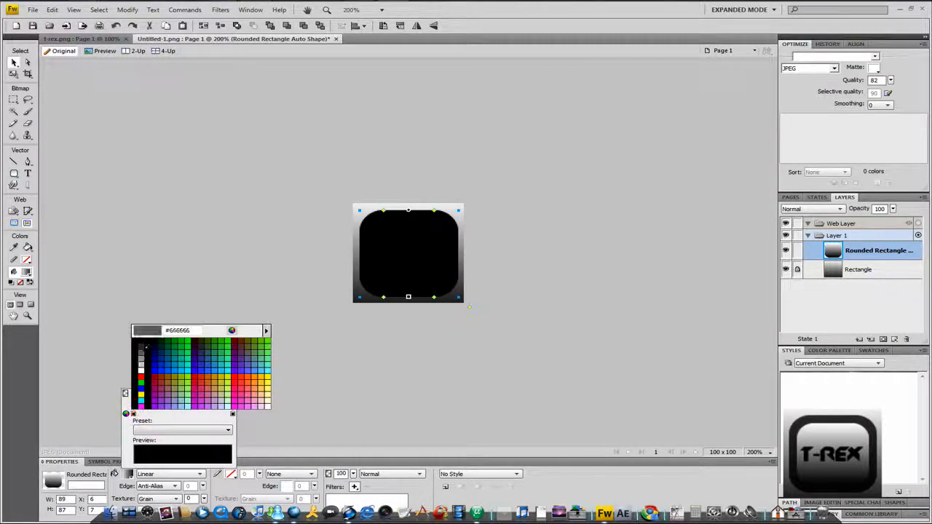
click(142, 345)
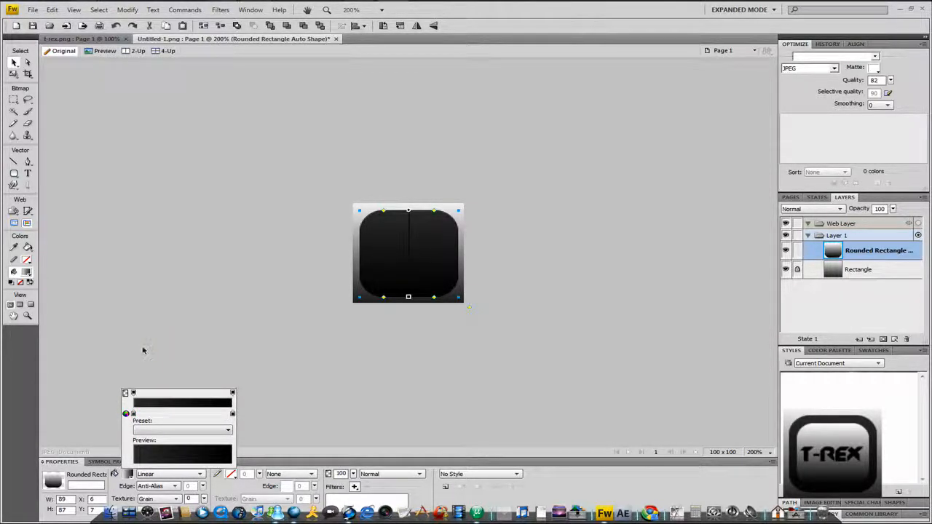
click(368, 402)
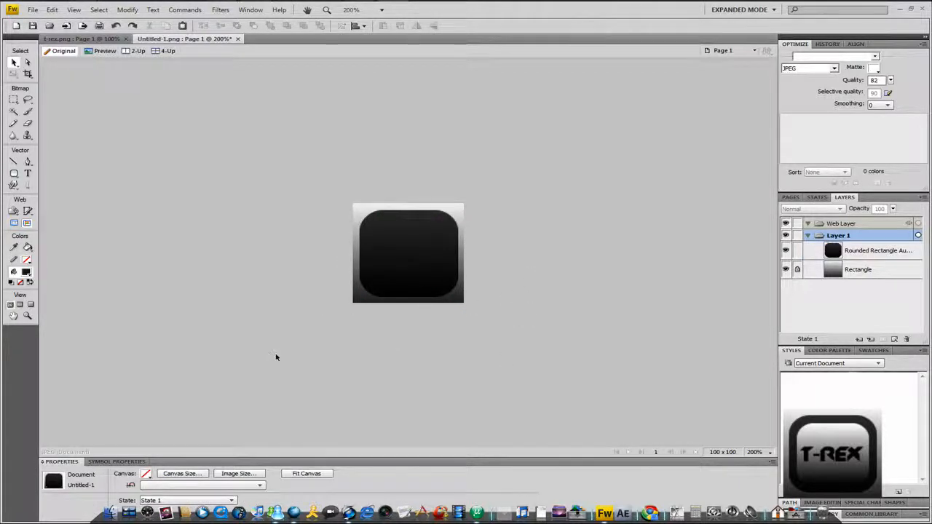
Draw a smaller rounded rectangle of about 73 x 69 pixels inside the dark one.
click(14, 174)
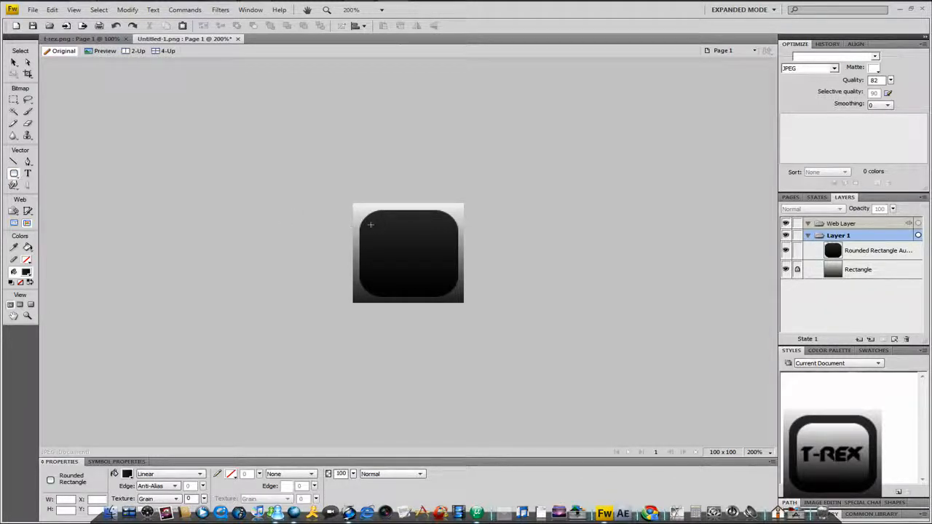
drag(368, 220, 450, 291)
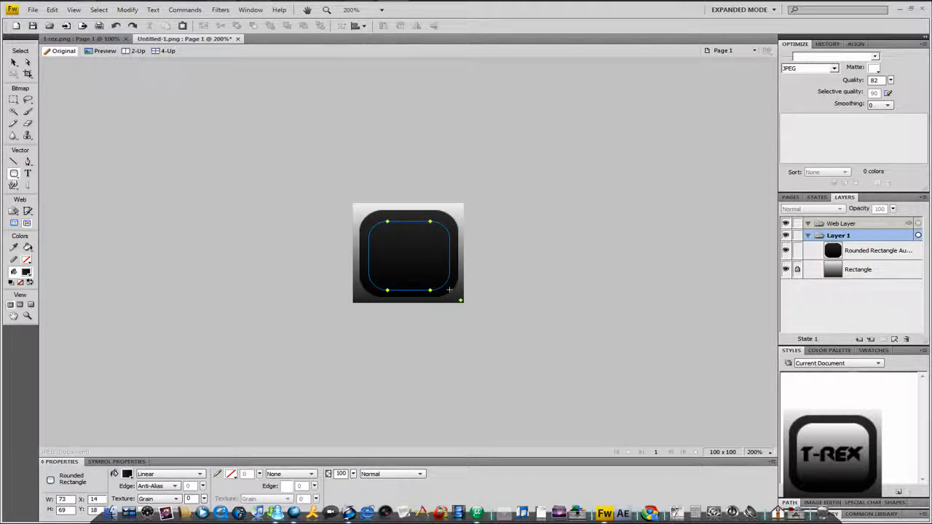
drag(450, 291, 450, 290)
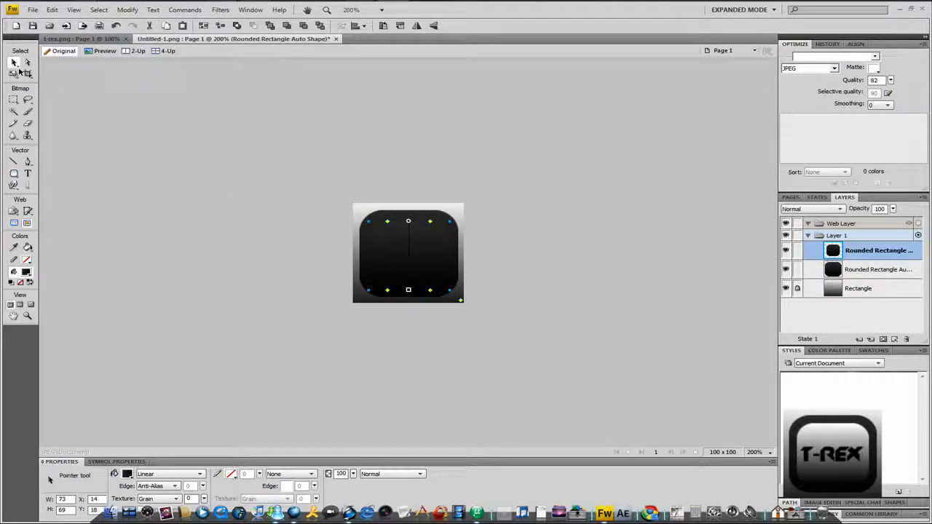
Lock the larger dark rounded rectangle and move the smaller one up about 2 pixels to centre it inside.
key(v)
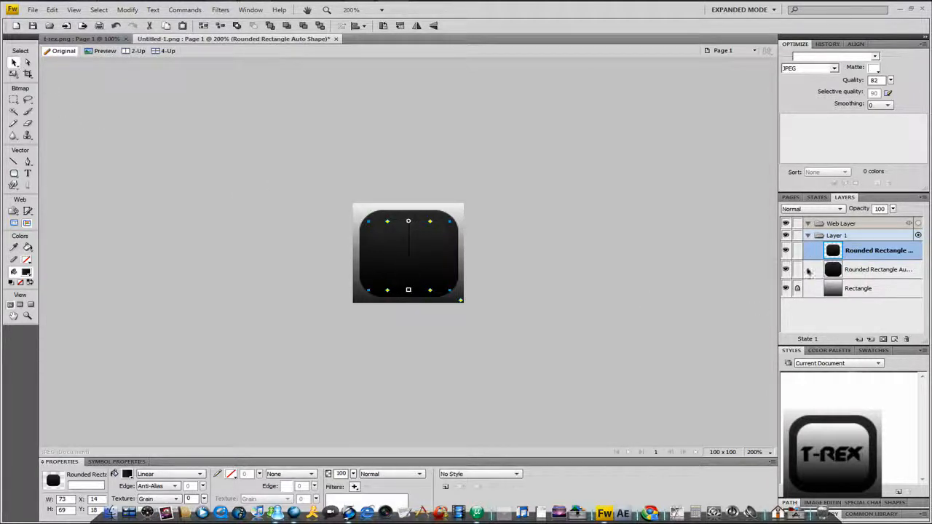
click(800, 270)
drag(393, 257, 392, 256)
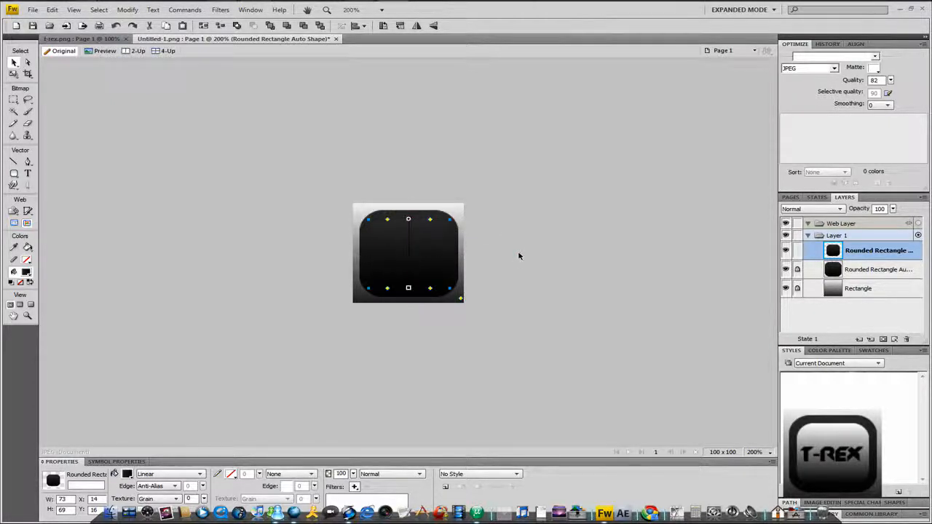
click(518, 255)
Change the smaller rounded rectangle's gradient start colour to white so the fill runs from white to black.
click(418, 260)
click(127, 474)
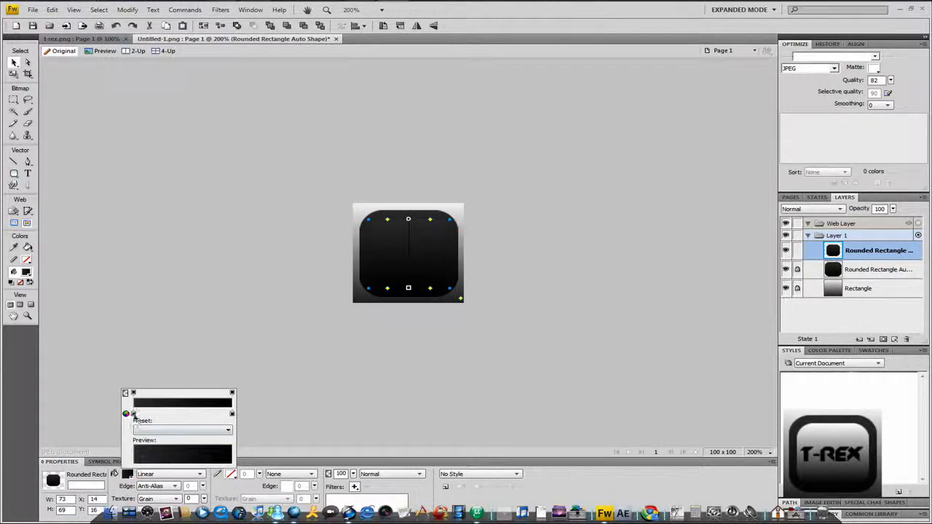
click(133, 414)
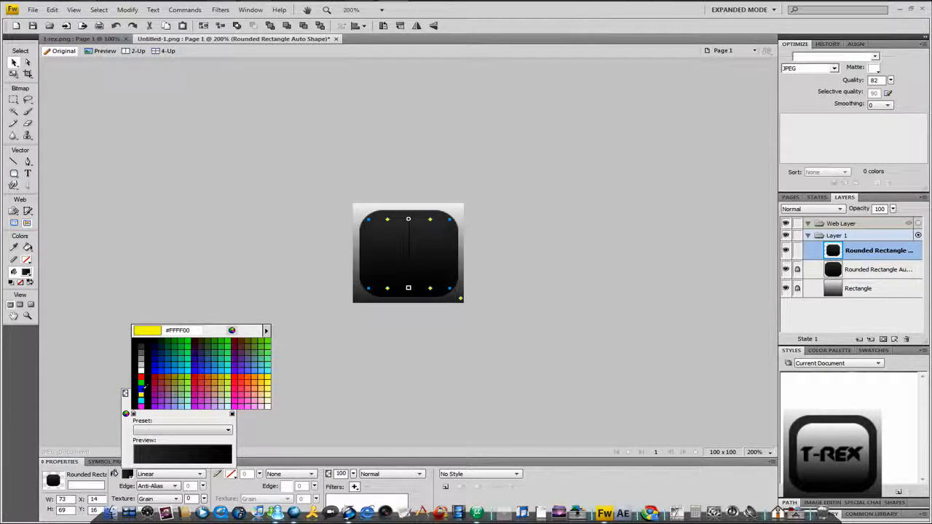
click(142, 368)
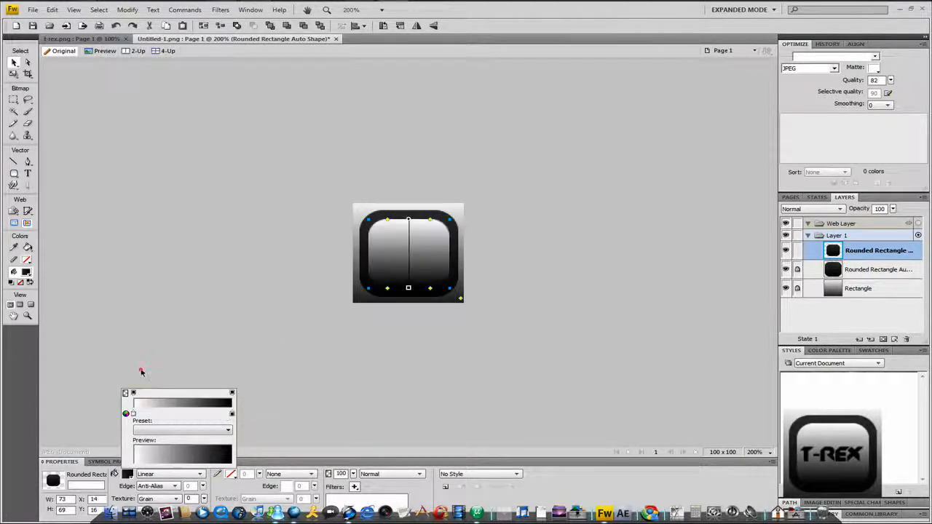
click(352, 403)
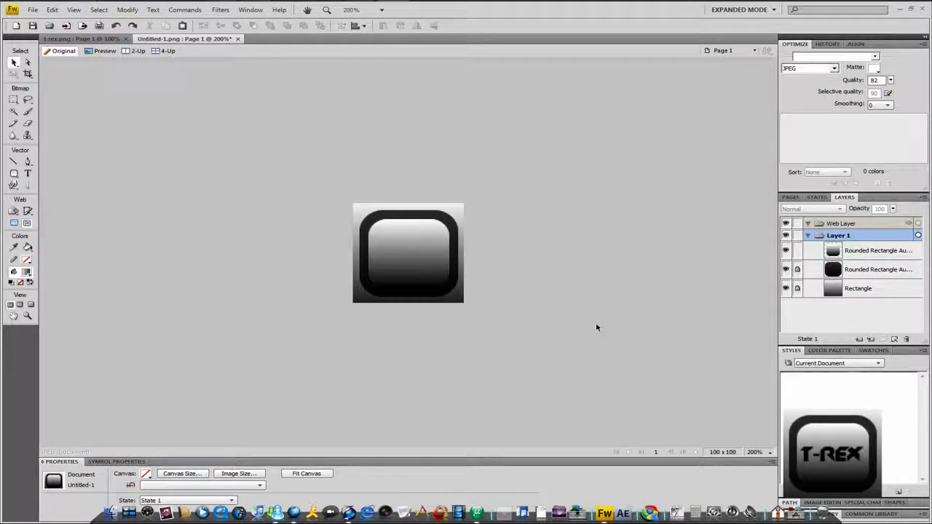
Lock the inner rounded rectangle and draw a text box of about 141 x 42 pixels across the icon.
click(799, 251)
click(27, 173)
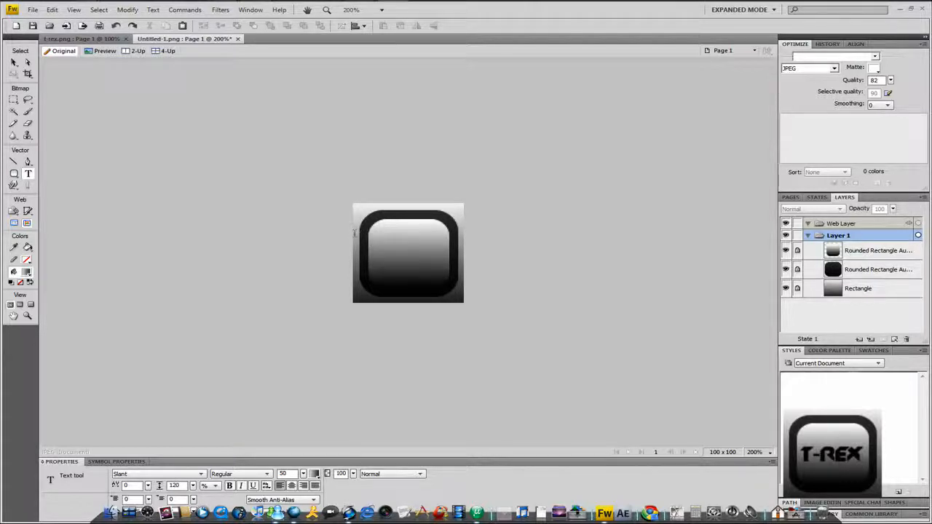
drag(356, 235, 510, 274)
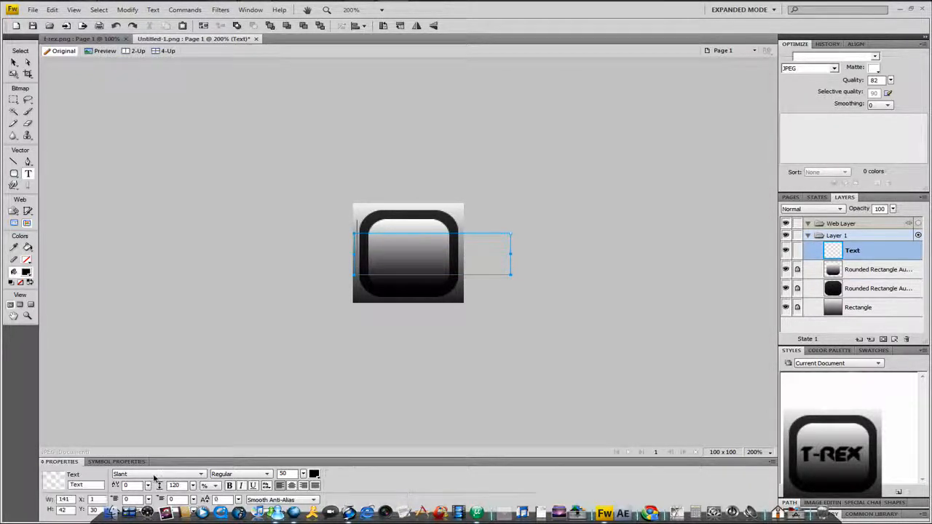
Choose the Slant font for the text box and enter the text T-REX.
click(160, 474)
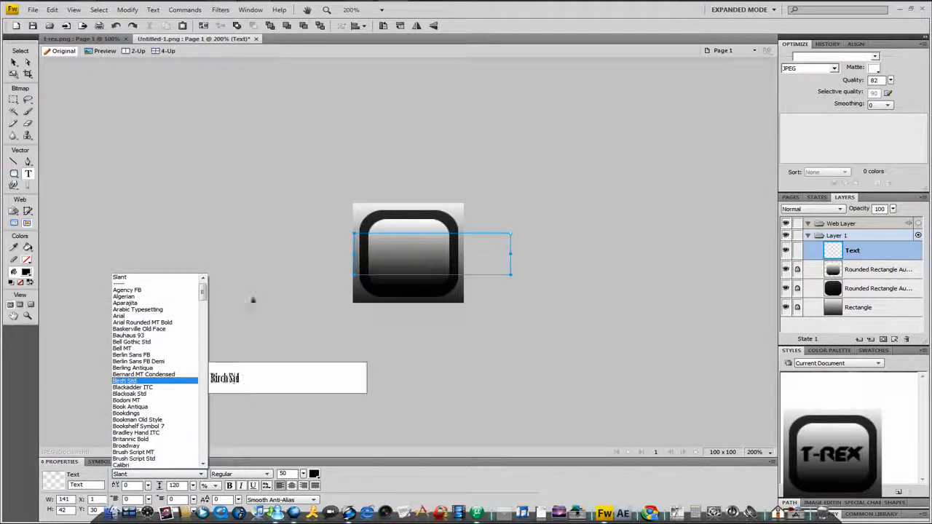
click(201, 279)
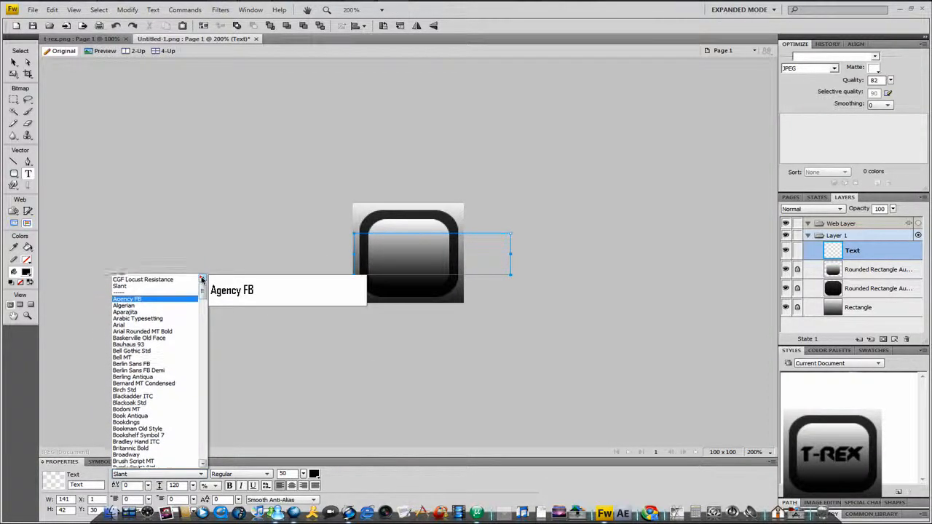
click(202, 279)
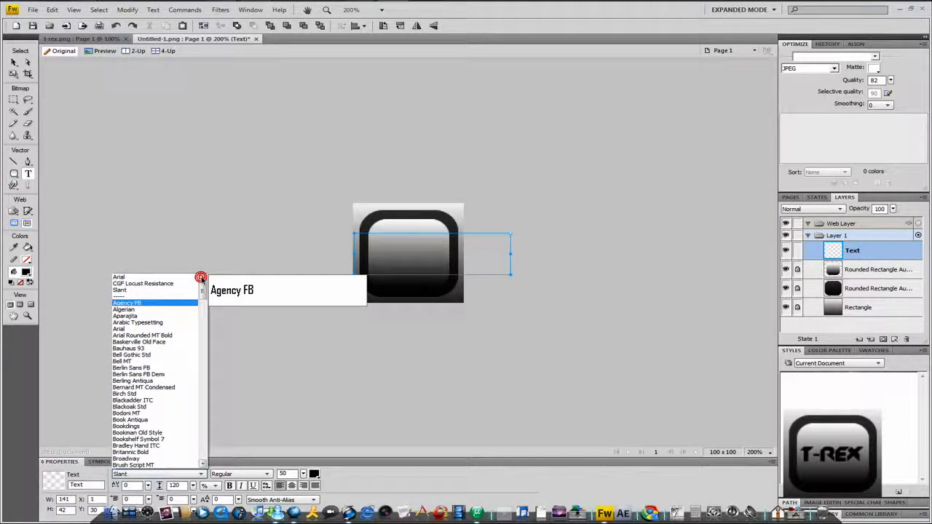
click(167, 290)
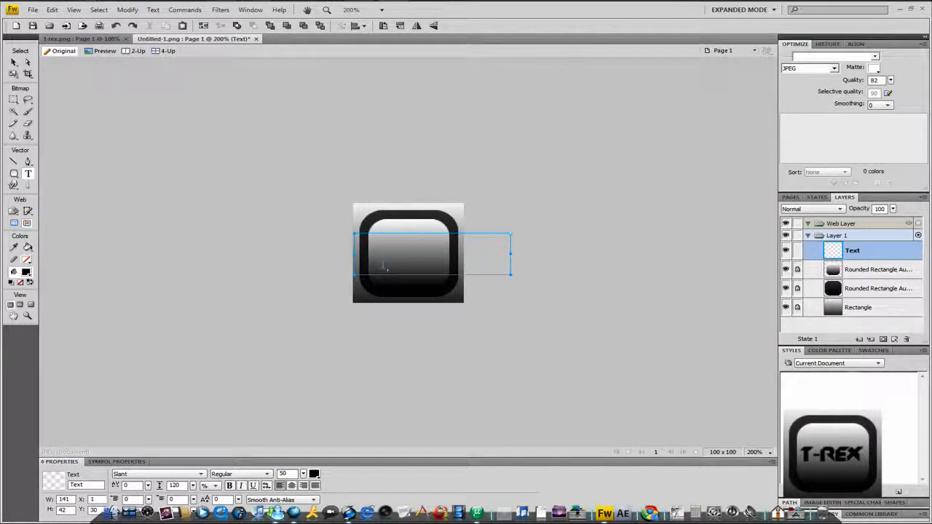
click(377, 265)
text(T-REX)
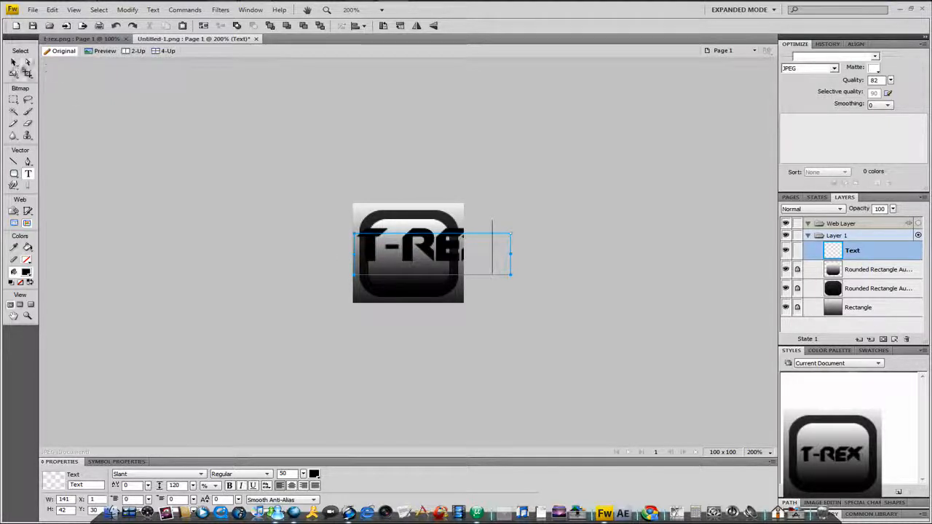
Set the font size of the whole T-REX text to 25.
key(shift+Left)
key(shift+Left)
key(shift+Left)
key(shift+Left)
key(shift+Left)
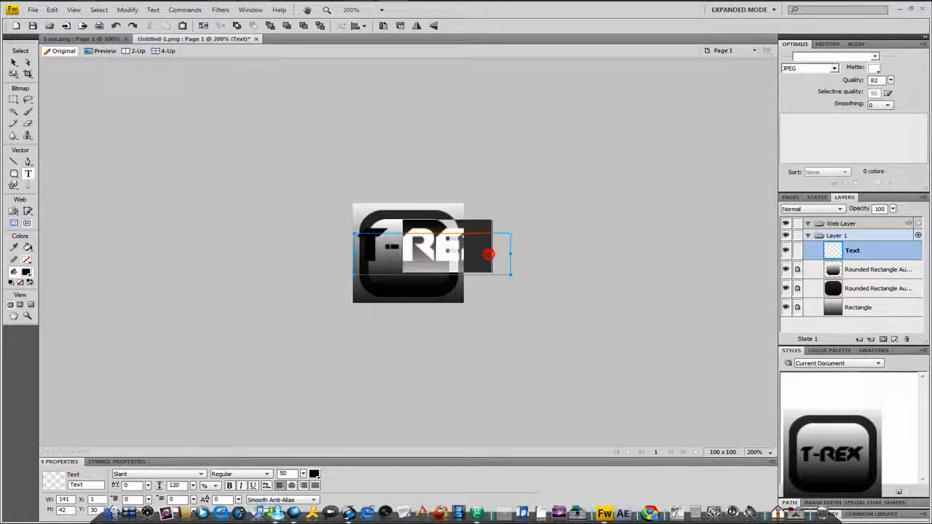
click(290, 475)
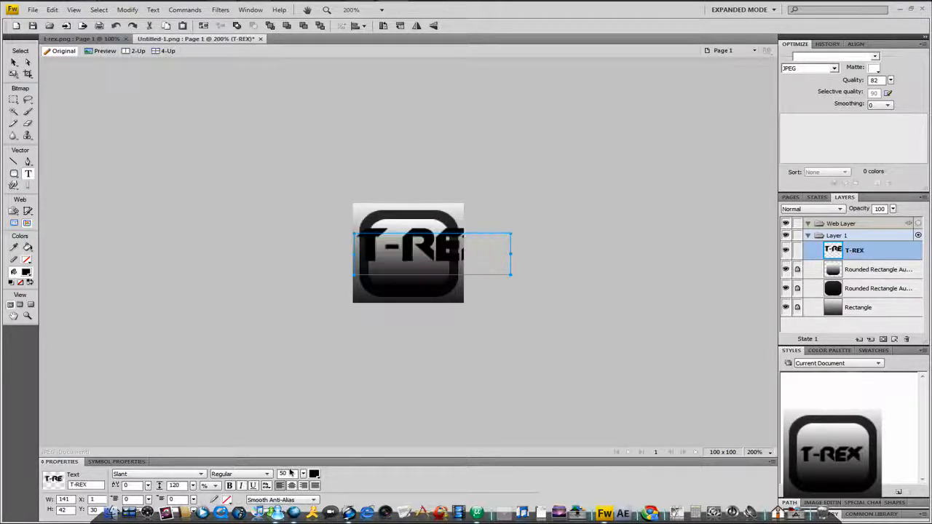
triple_click(490, 264)
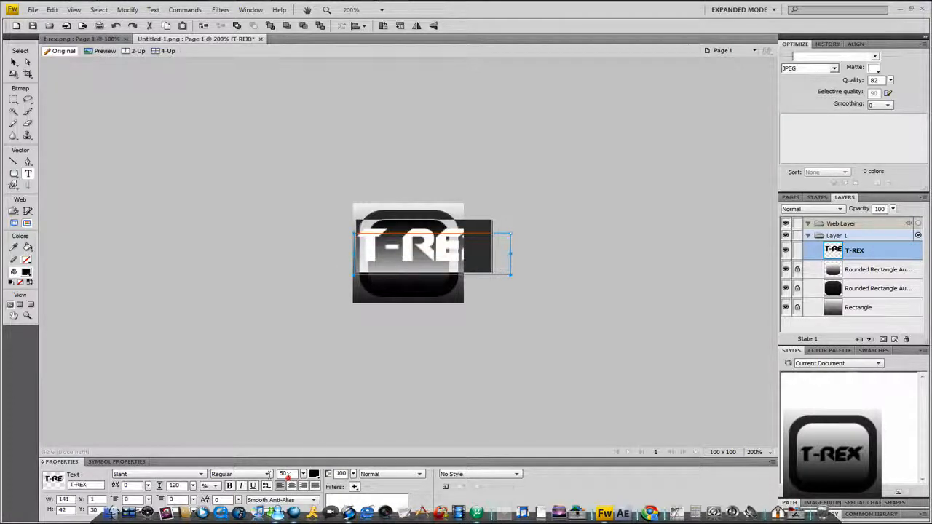
click(285, 475)
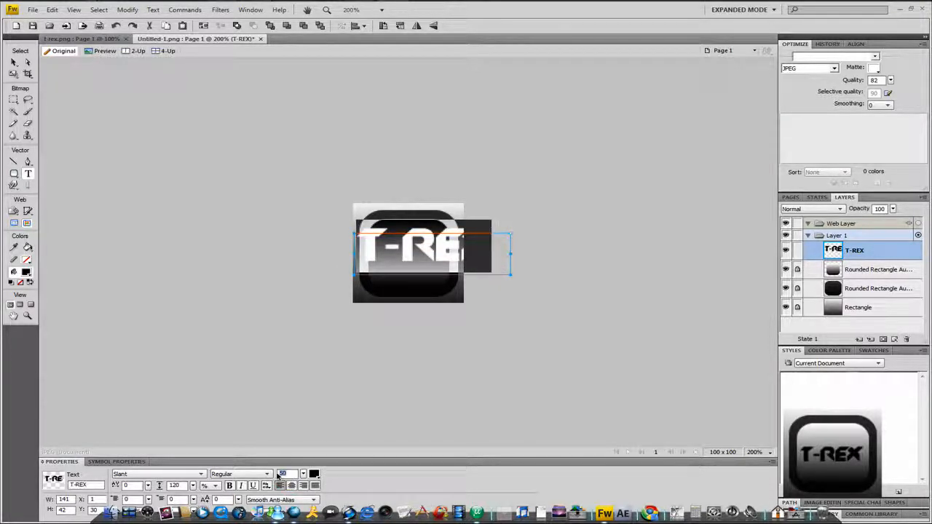
text(25)
key(Return)
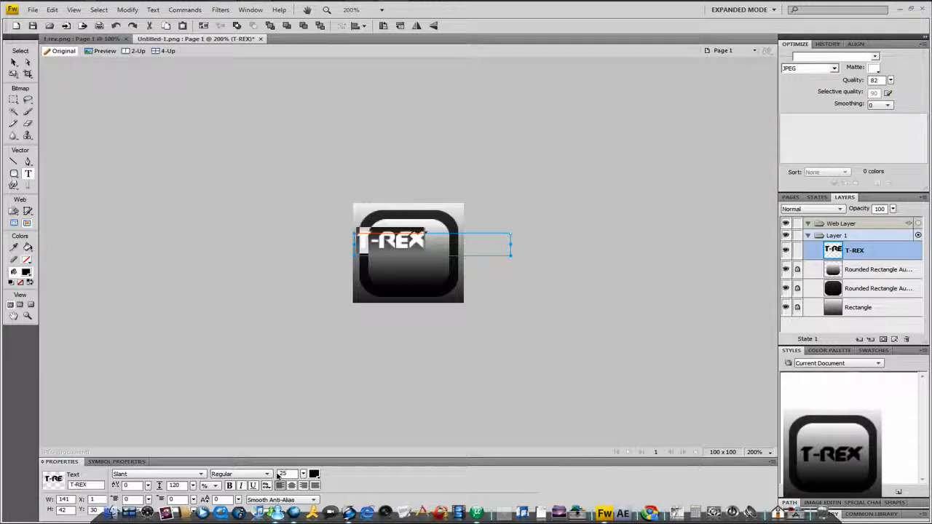
Move the T-REX text to the centre of the inner rounded rectangle and deselect it.
click(14, 64)
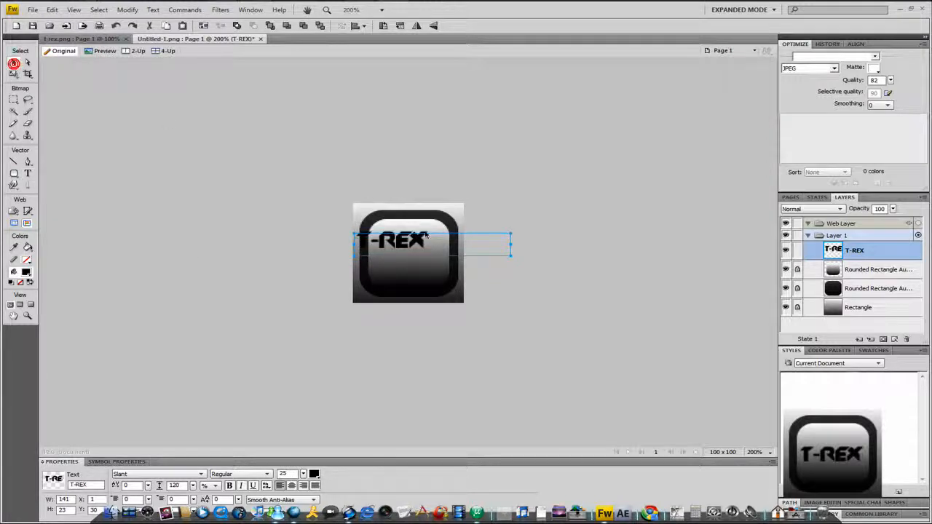
drag(407, 246, 414, 259)
click(554, 253)
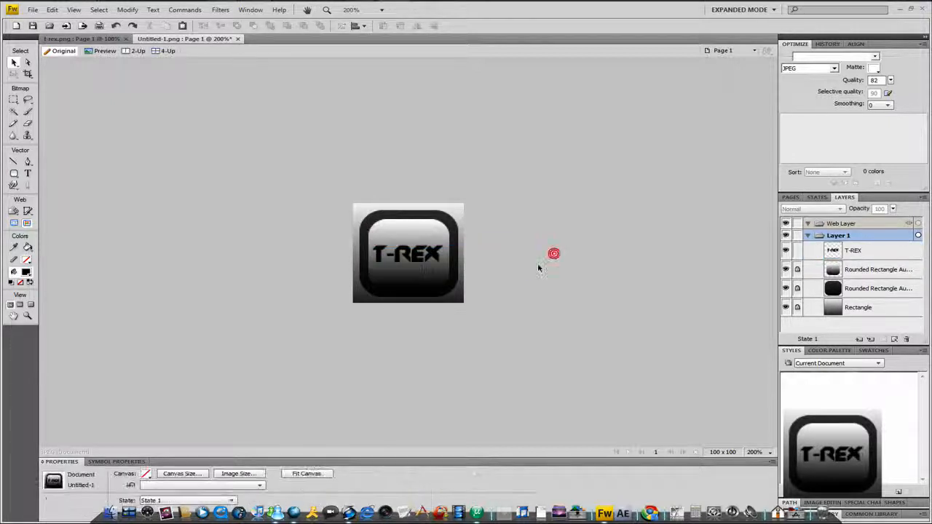
click(770, 452)
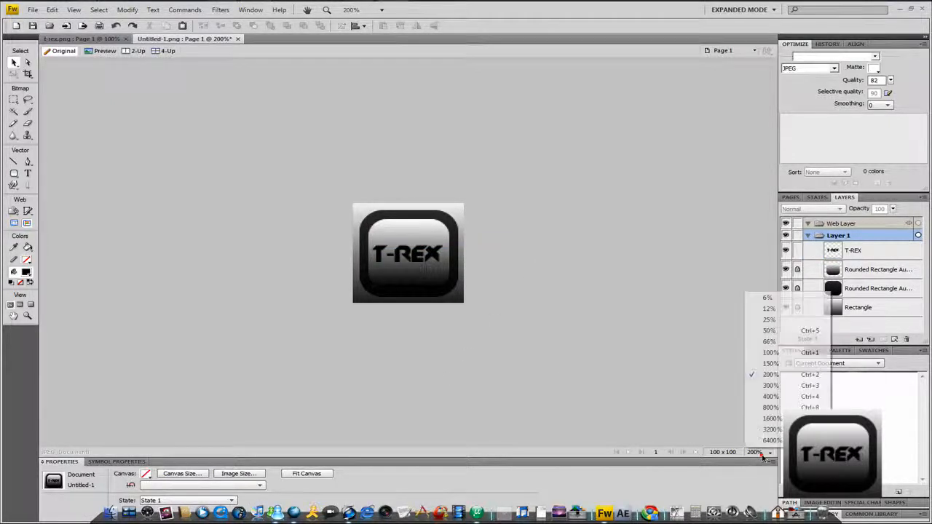
click(773, 352)
click(637, 346)
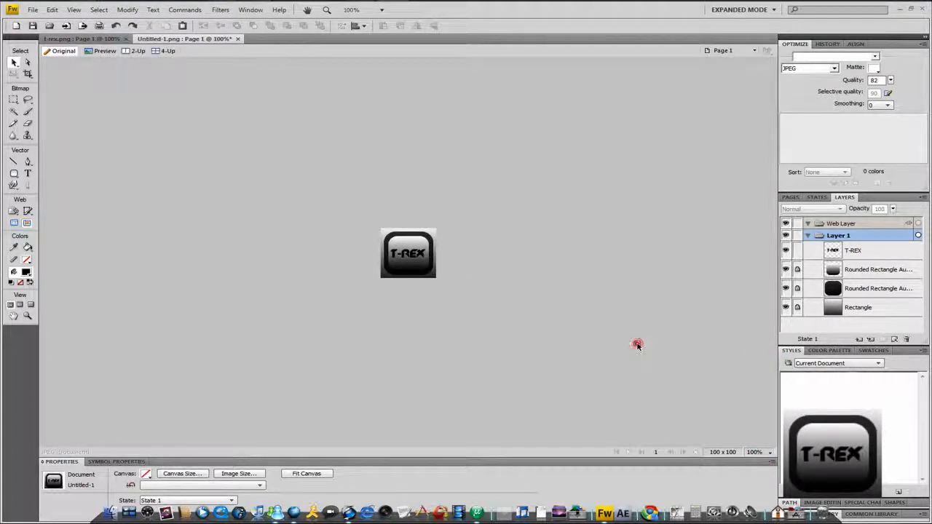
click(508, 337)
Save the document in My Pictures as a JPEG file named icon.
click(33, 10)
click(75, 125)
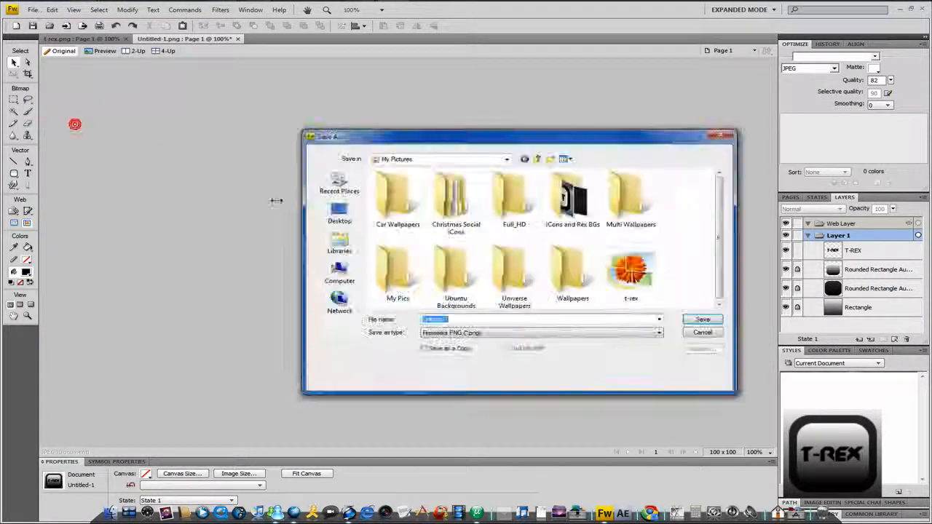
click(470, 334)
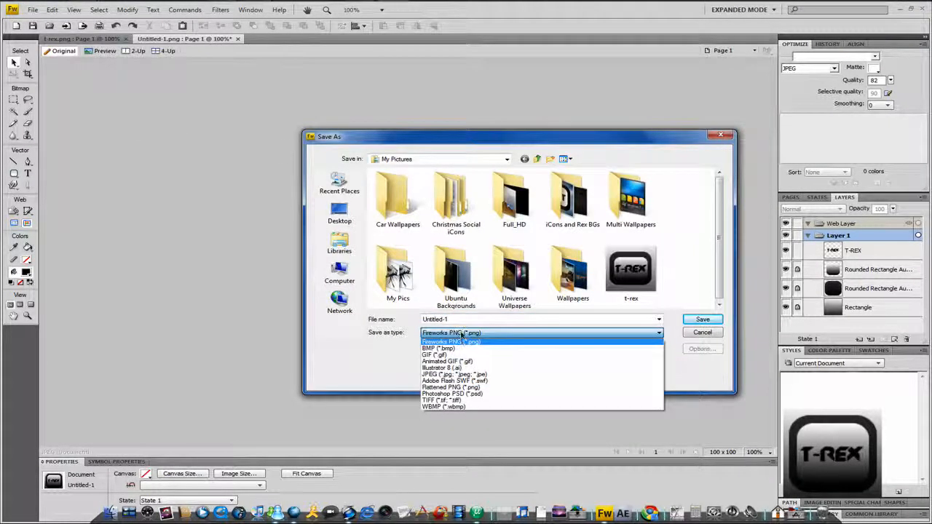
click(462, 341)
double_click(463, 319)
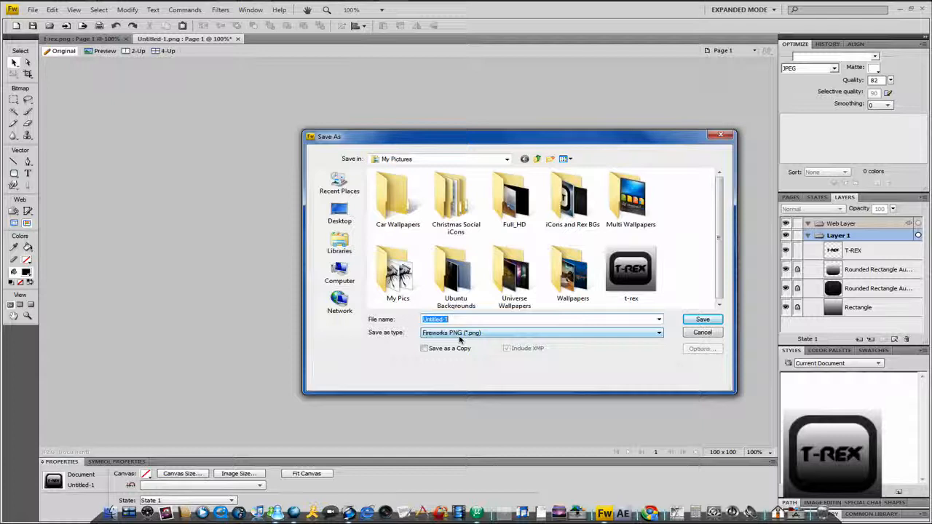
click(460, 335)
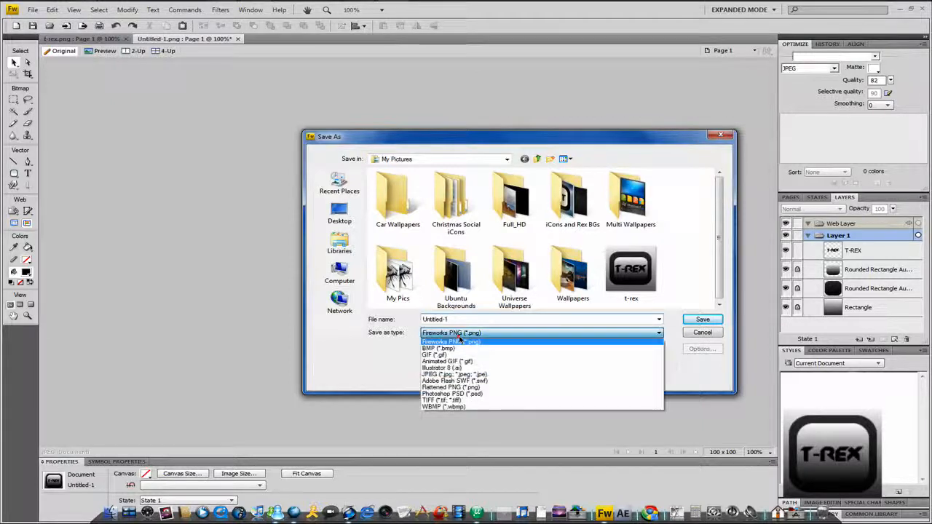
click(447, 374)
double_click(470, 319)
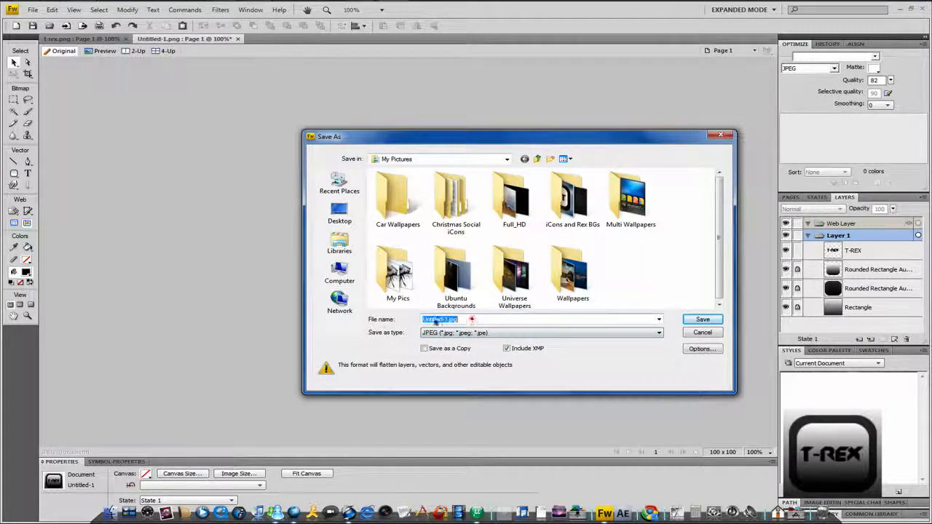
key(BackSpace)
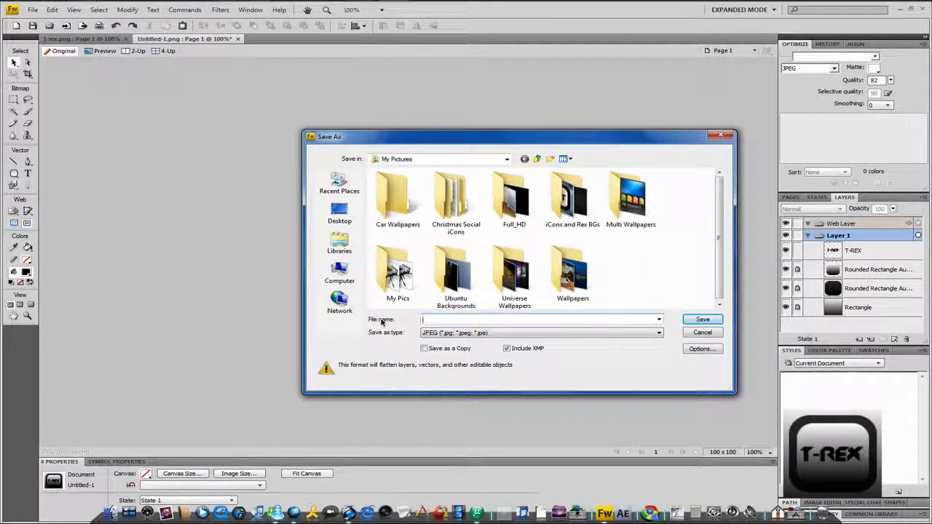
text(icon)
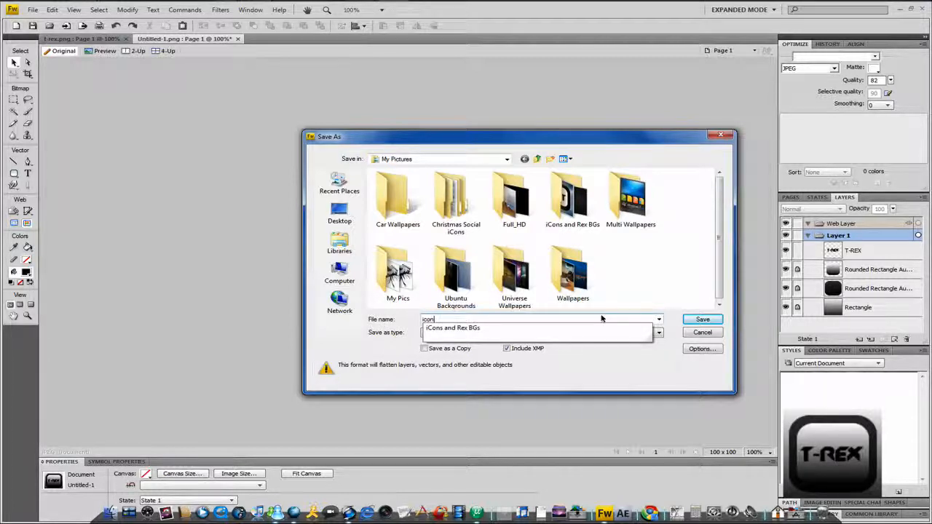
click(700, 320)
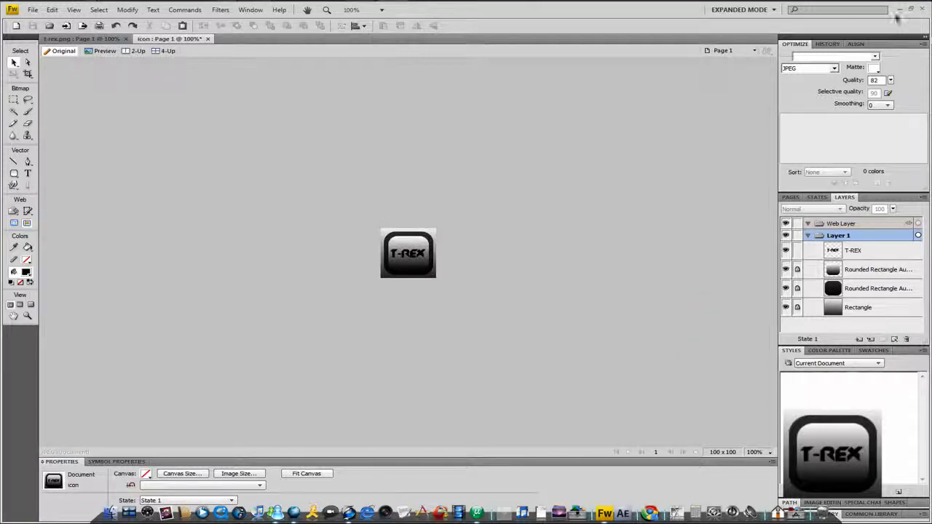
Minimise Fireworks, view the saved icon image from the Pictures folder in Windows Live Photo Gallery, and minimise the viewer.
click(899, 9)
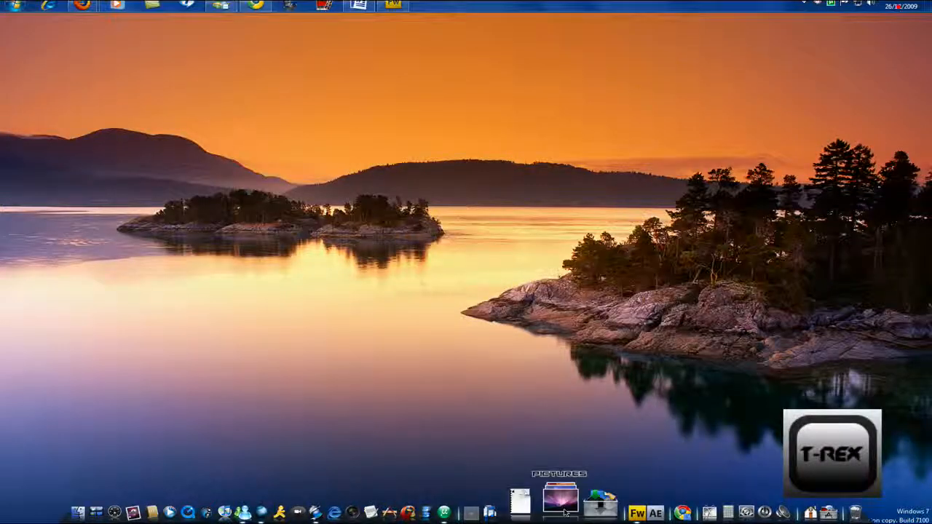
click(562, 506)
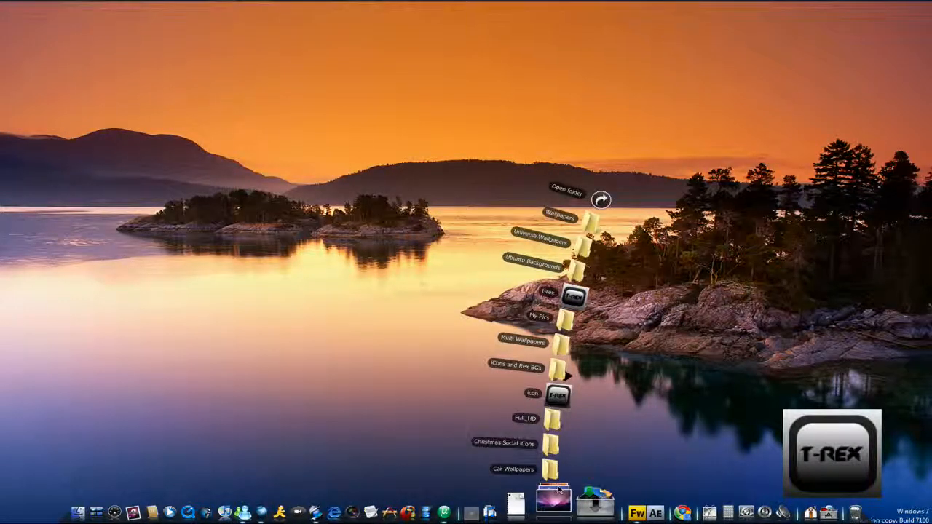
click(559, 398)
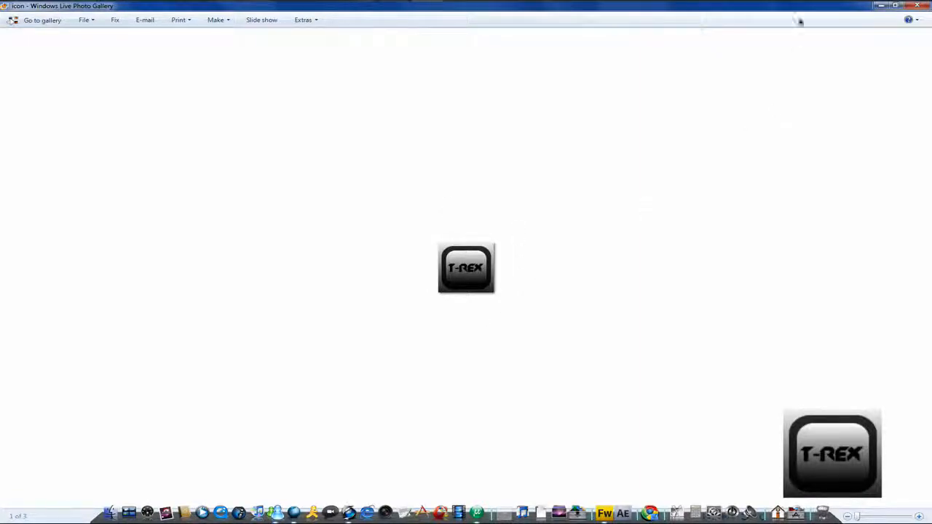
click(879, 6)
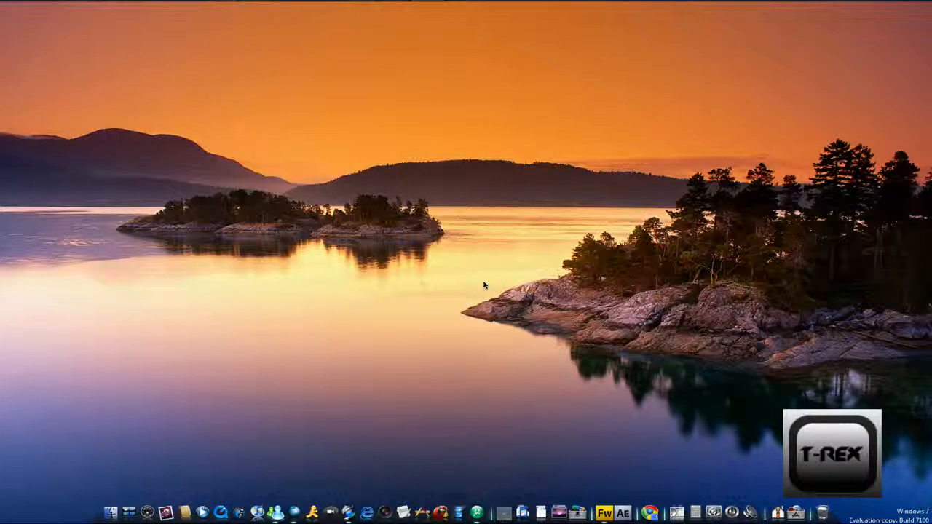